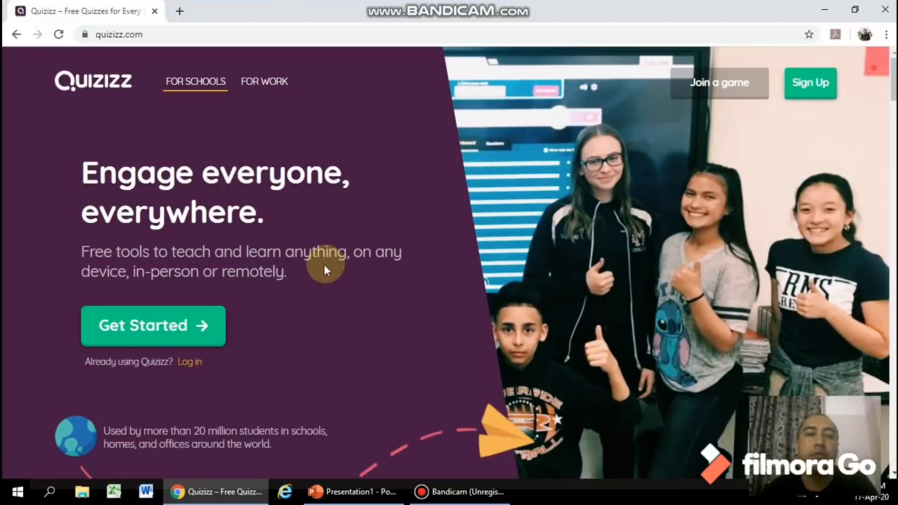
Step: Log in to Quizizz with the first listed Google account
click(190, 362)
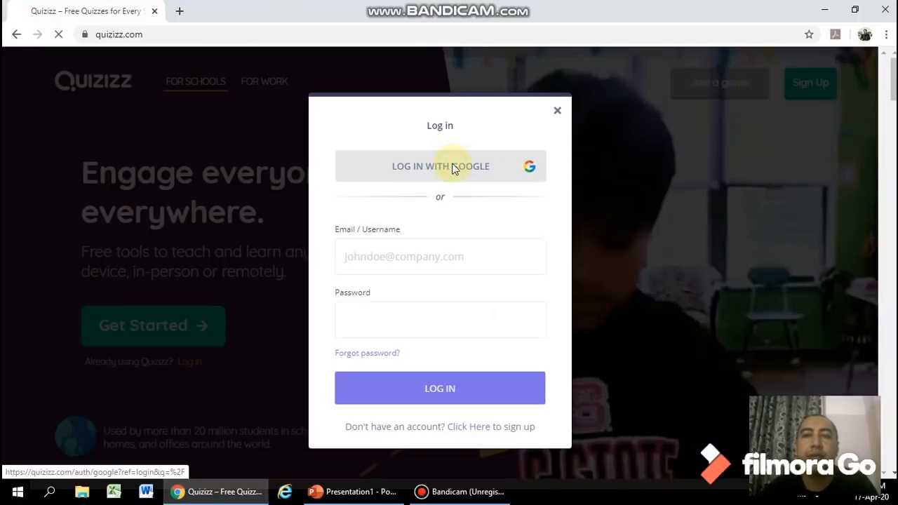
click(454, 169)
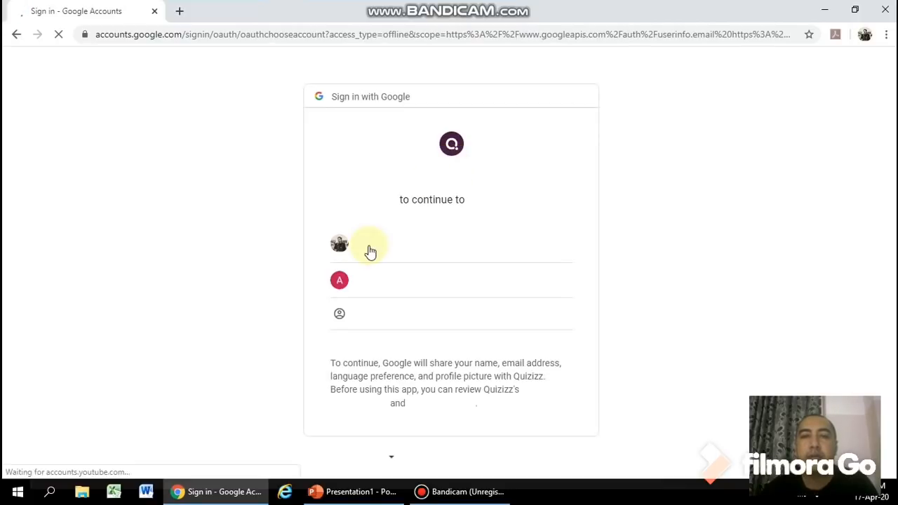
click(378, 247)
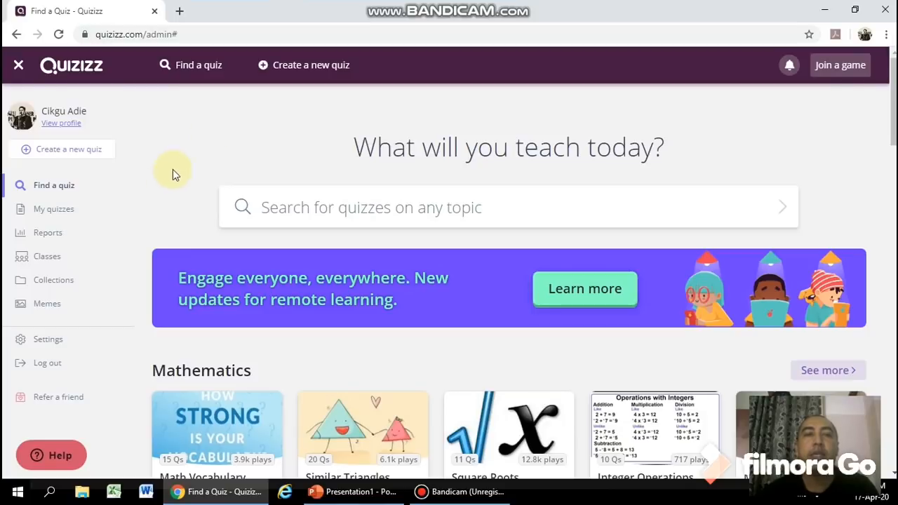
Step: Start a new quiz and name it "Matematik Tahun 2 - Nombor Sehingga 1000"
click(309, 70)
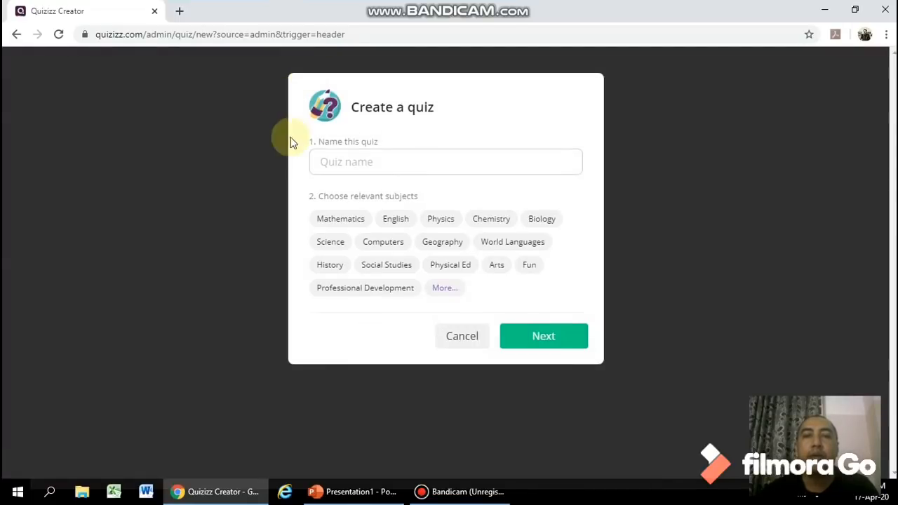
click(331, 161)
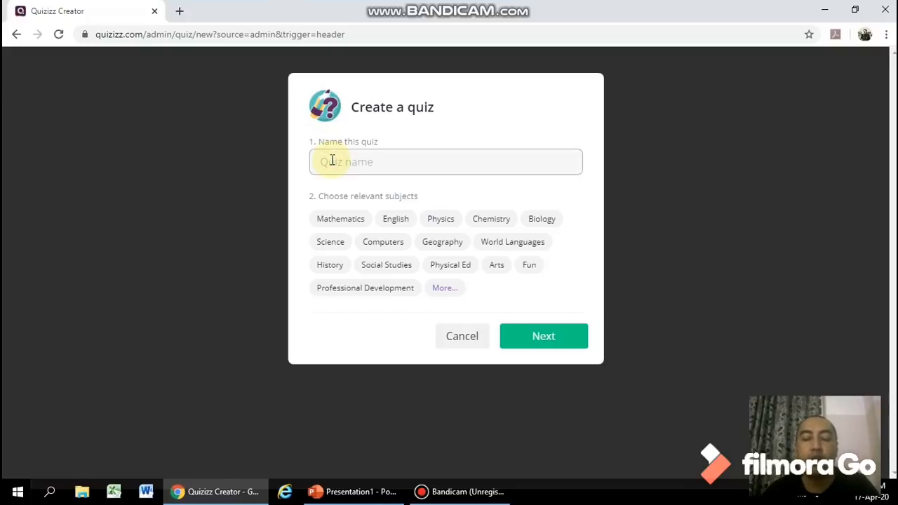
text(M)
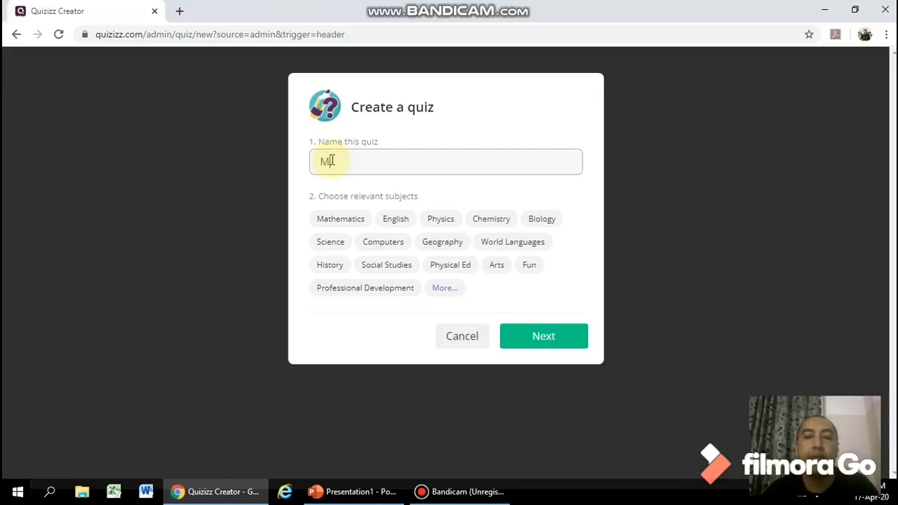
text(atemat)
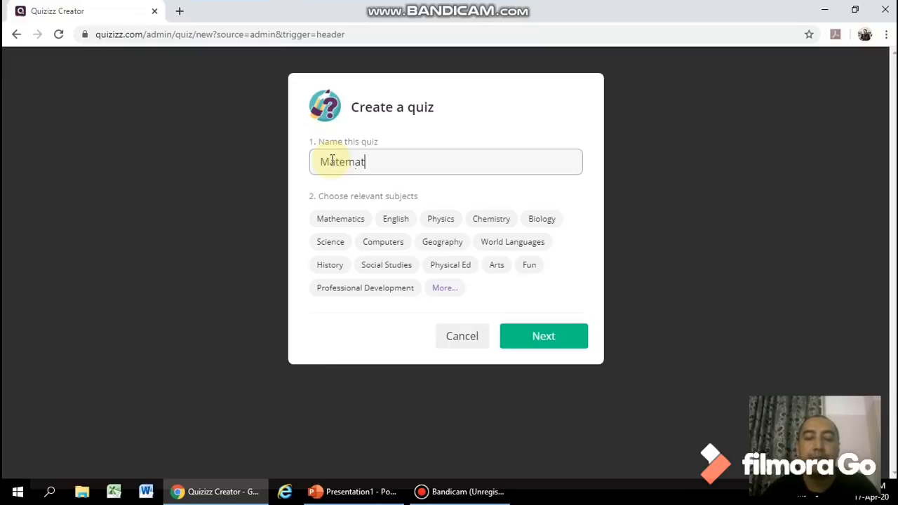
text(ik Tahun)
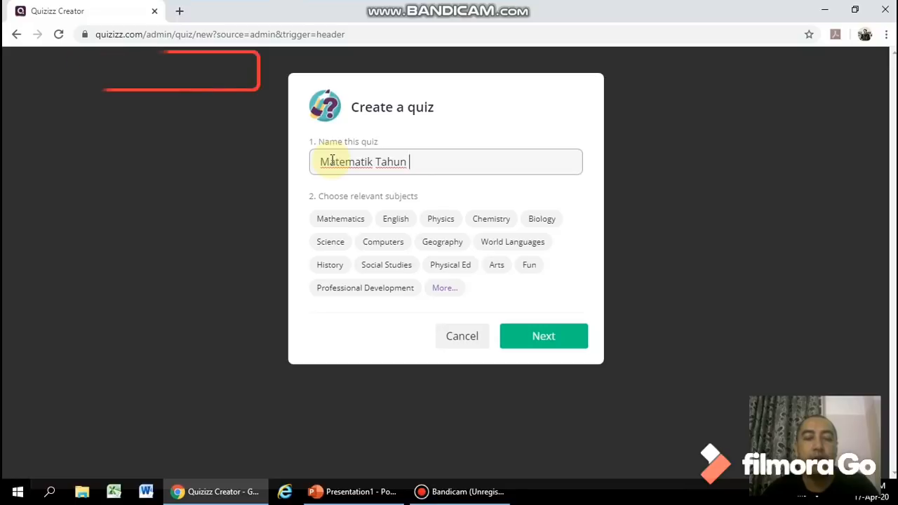
text( 2 -)
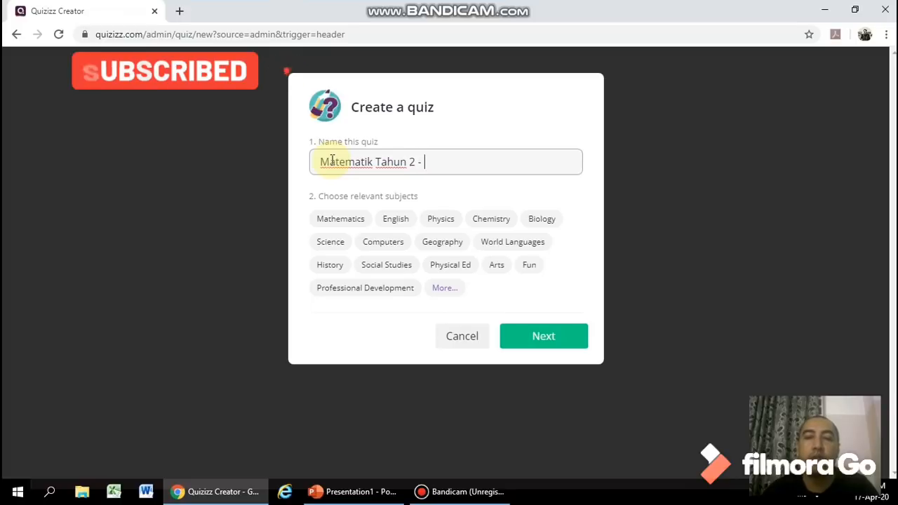
text(No)
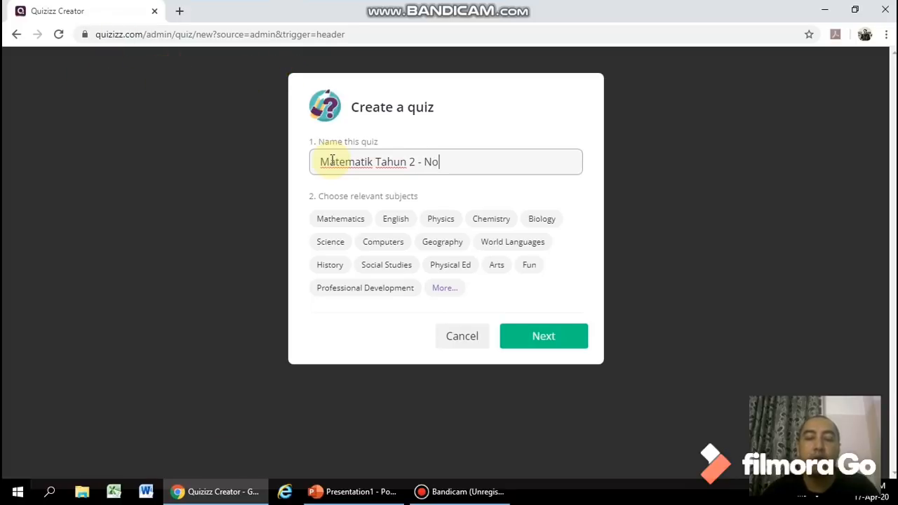
text(mbor )
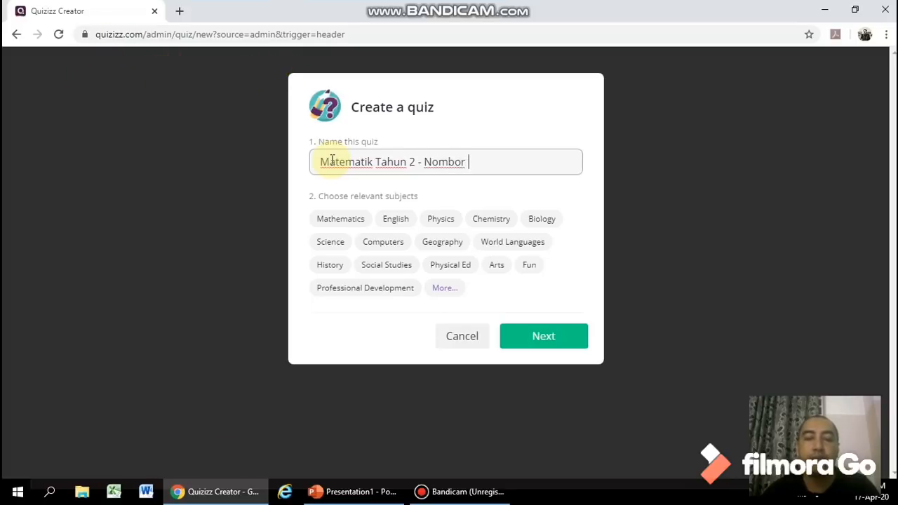
text(Sehingga 1000)
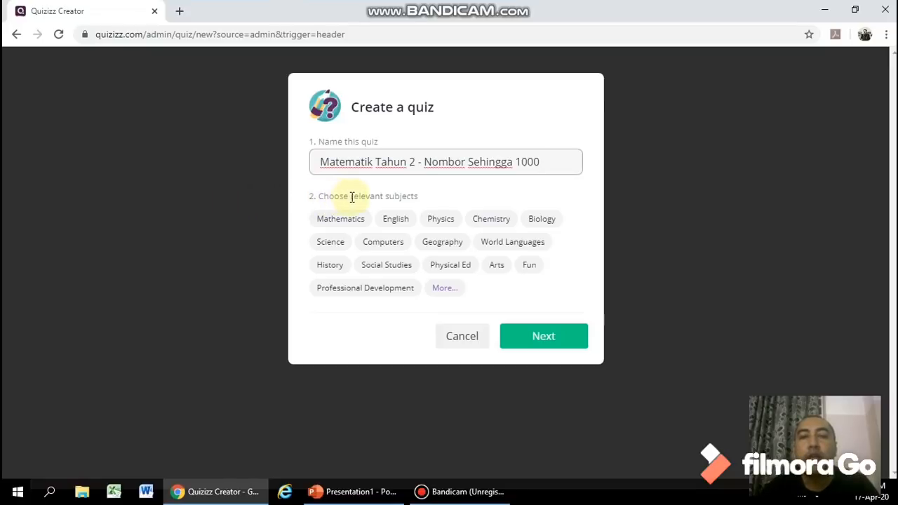
Step: Choose Mathematics as the quiz's subject and continue to the quiz editor
click(337, 222)
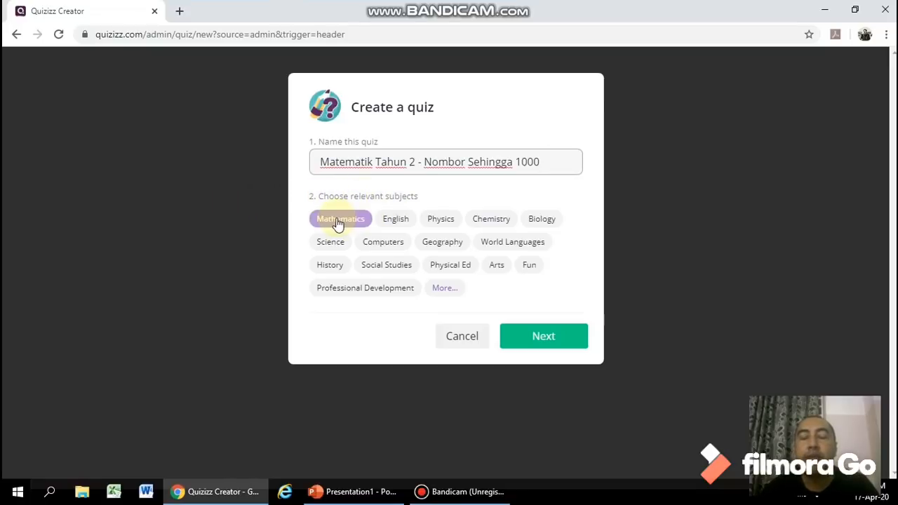
click(336, 223)
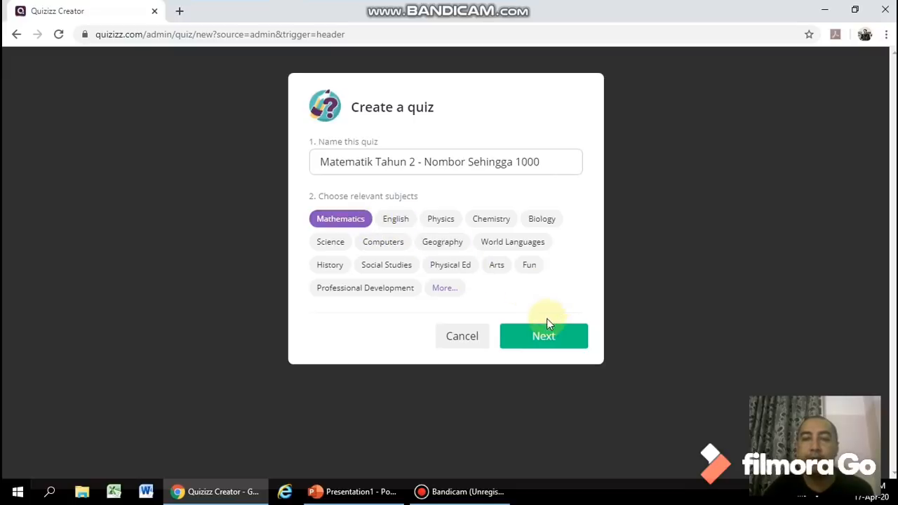
click(539, 336)
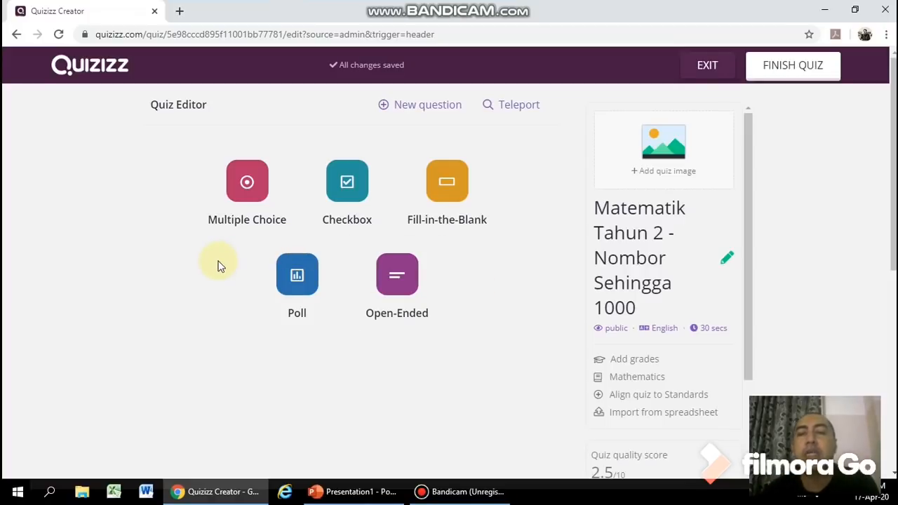
Step: Open a blank multiple-choice question form and cancel it without saving
click(253, 199)
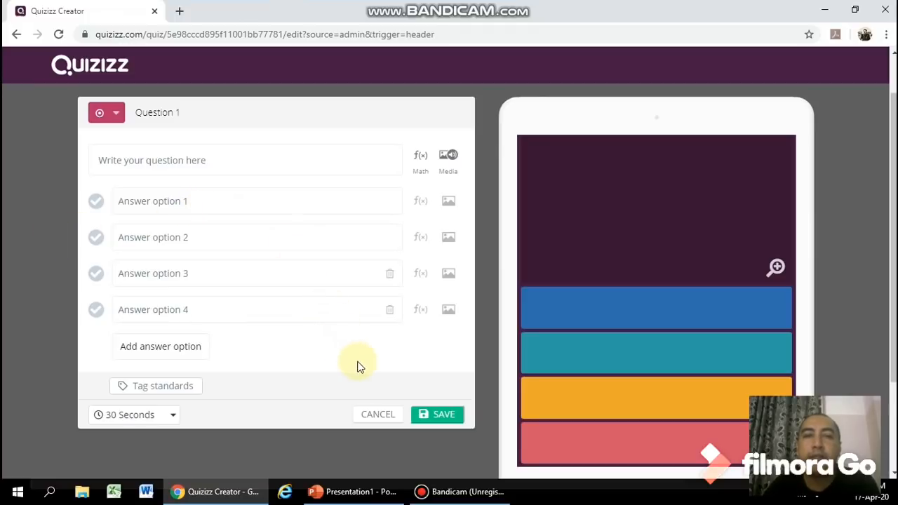
click(372, 416)
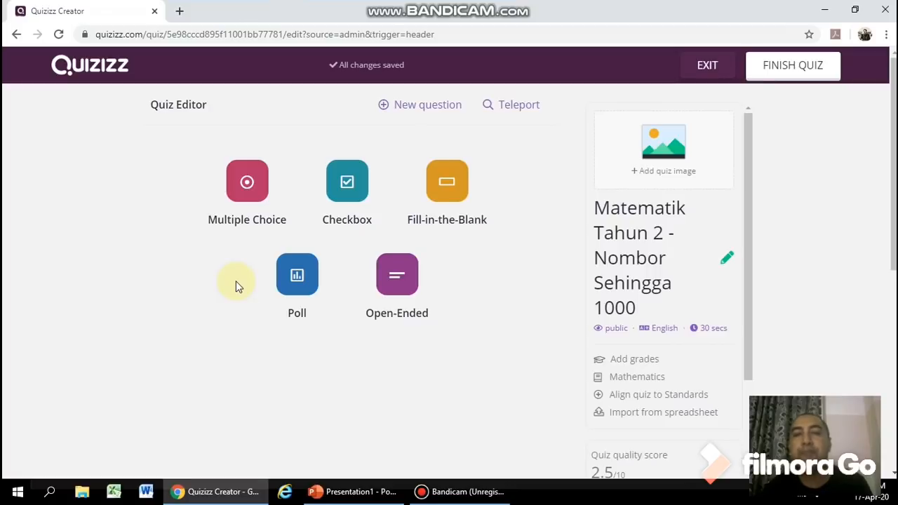
Step: Open Teleport, browse the suggested public quizzes and select "MATEMATIK TAHUN 2 : NOMBOR HINGGA 1000" for its questions
click(516, 111)
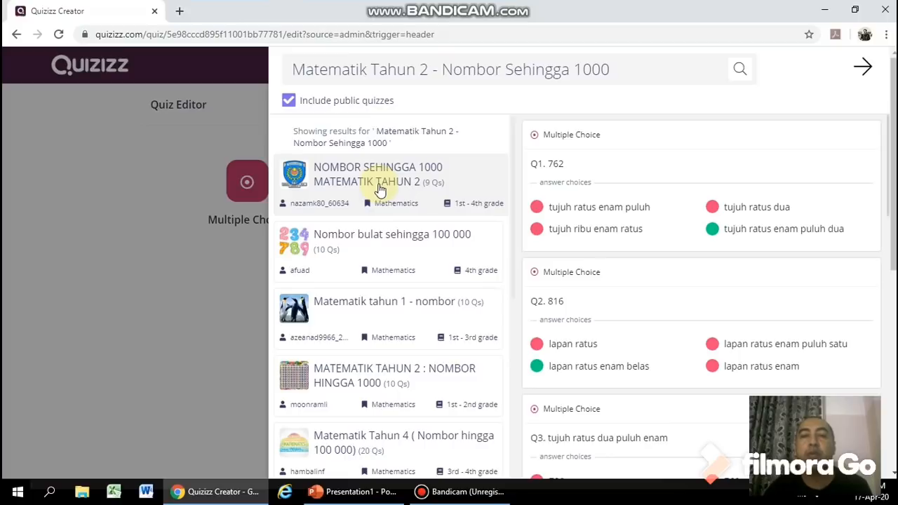
click(383, 239)
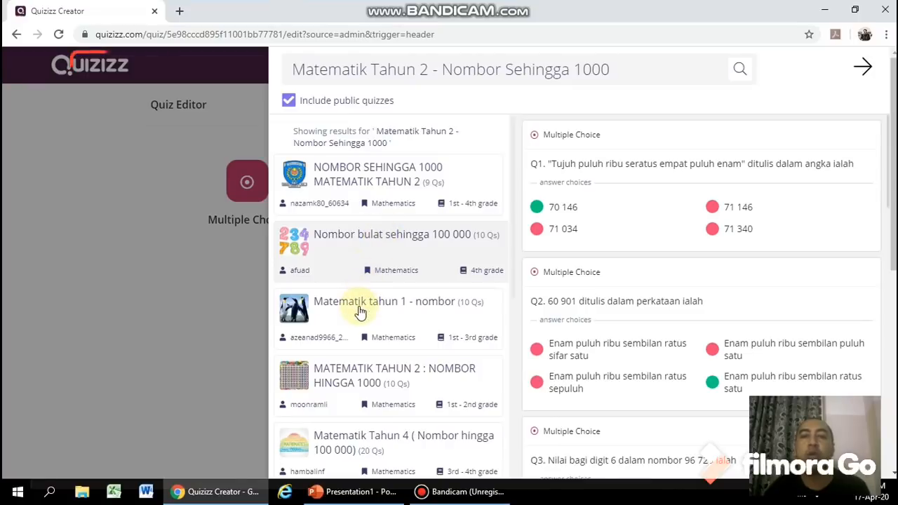
click(360, 312)
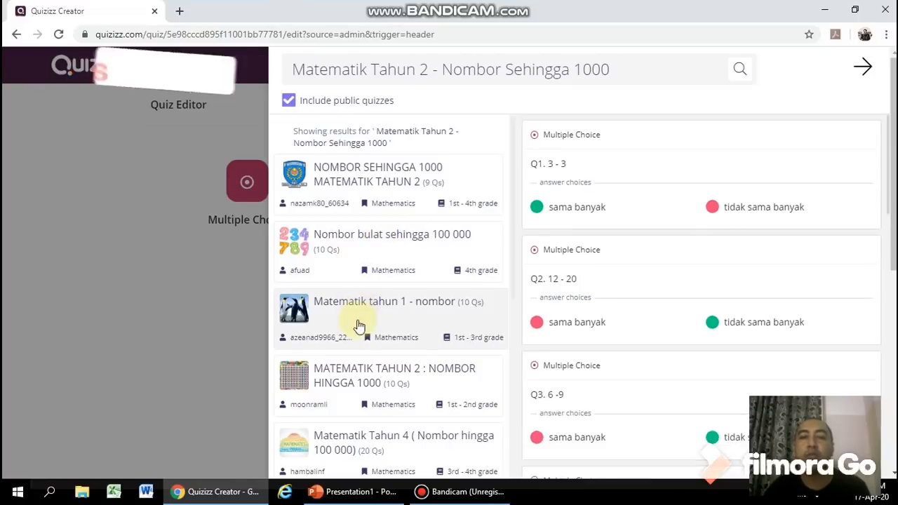
click(351, 375)
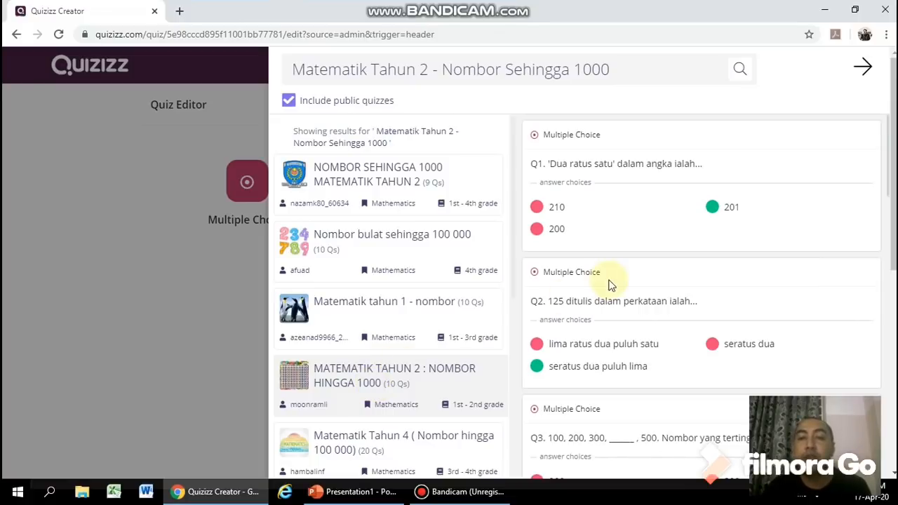
Step: Look through the selected public quiz's questions and answer choices to judge which ones suit the new quiz
mouse_move(652, 323)
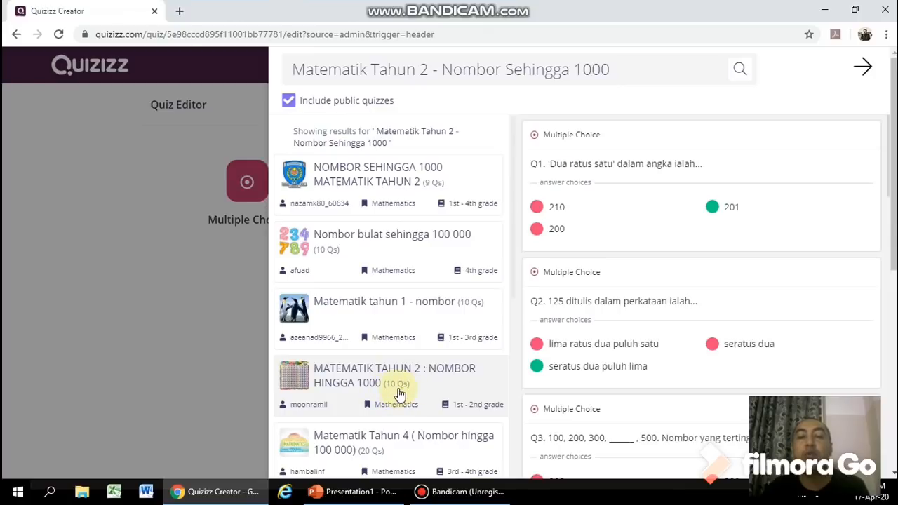
mouse_move(689, 228)
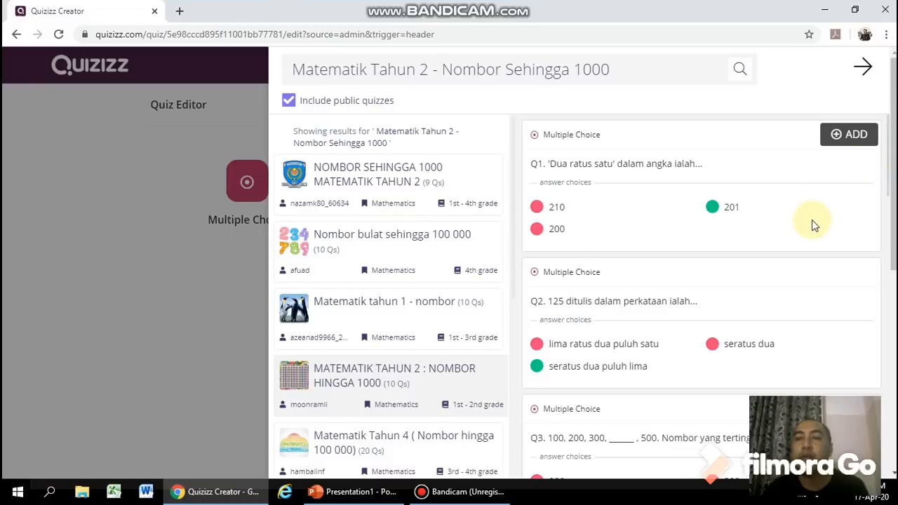
scroll(812, 219, down, 5)
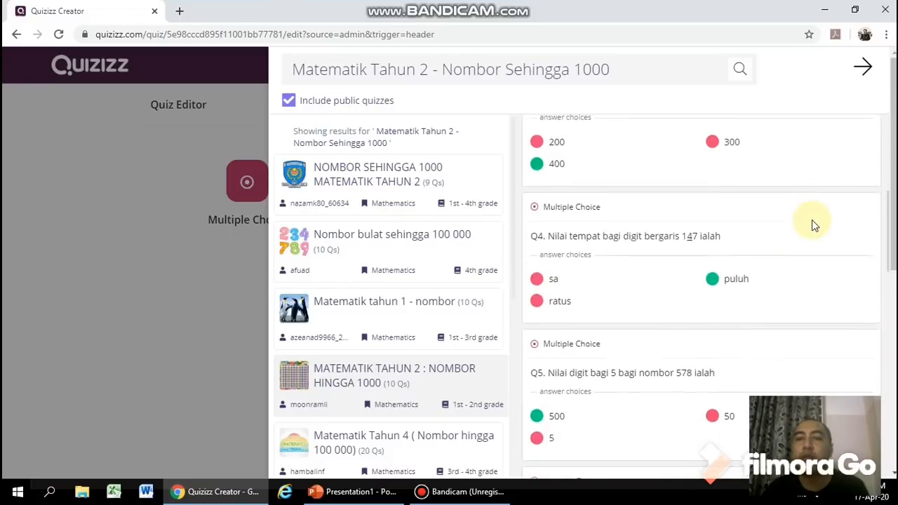
scroll(812, 224, down, 6)
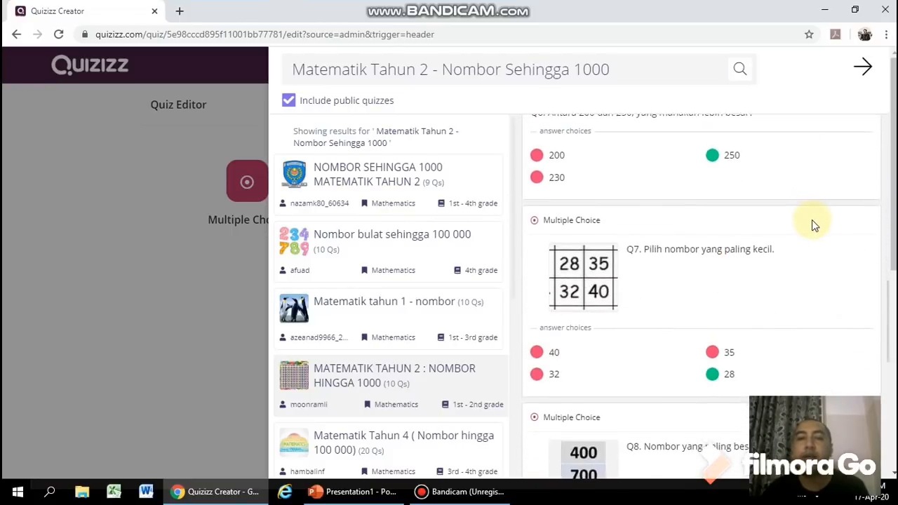
scroll(812, 225, down, 3)
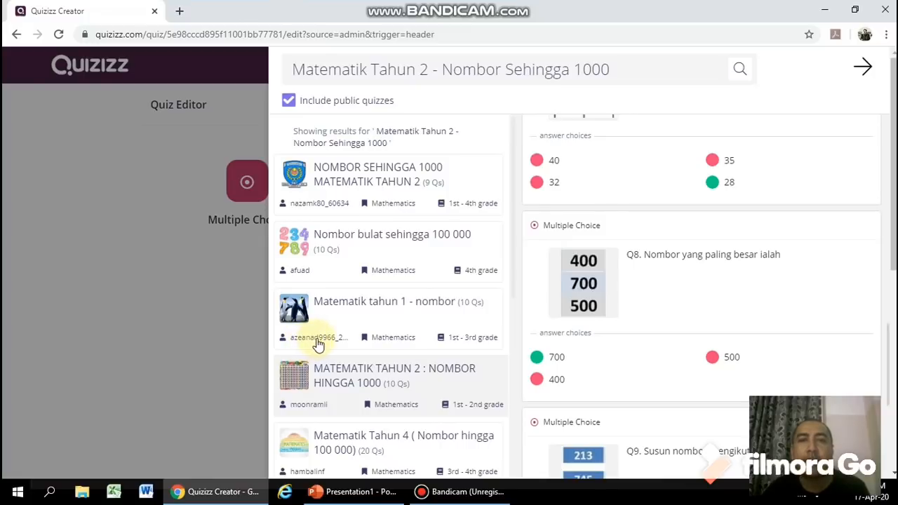
mouse_move(601, 253)
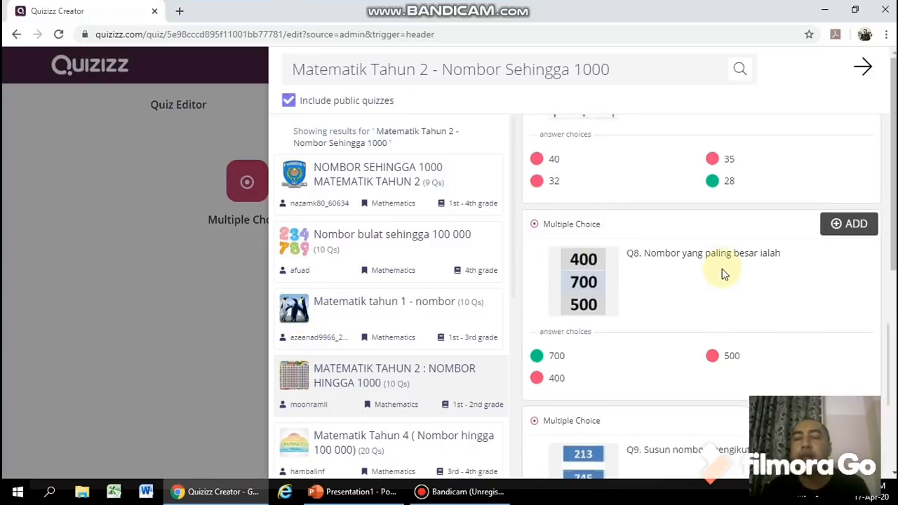
scroll(723, 273, down, 2)
scroll(723, 273, up, 10)
scroll(723, 274, up, 5)
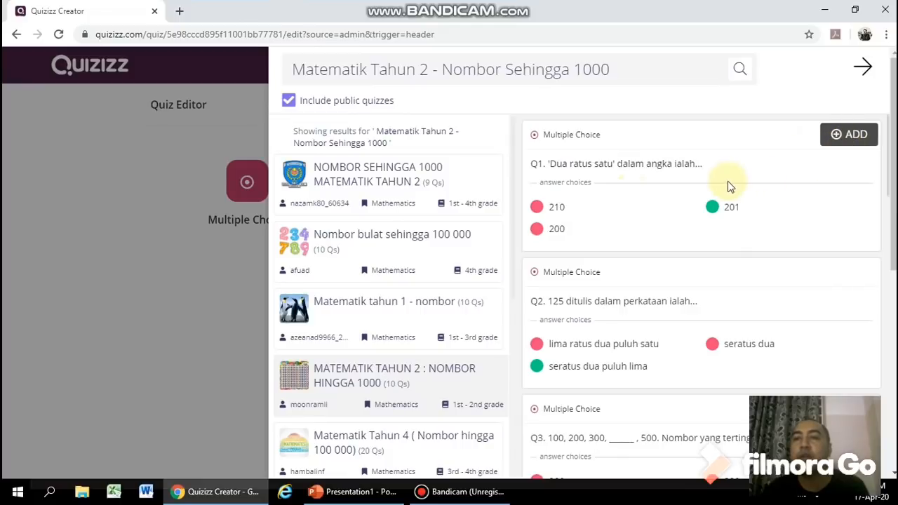
Step: Teleport questions Q1 to Q4 of the selected public quiz into the new quiz and return to the quiz editor
click(855, 137)
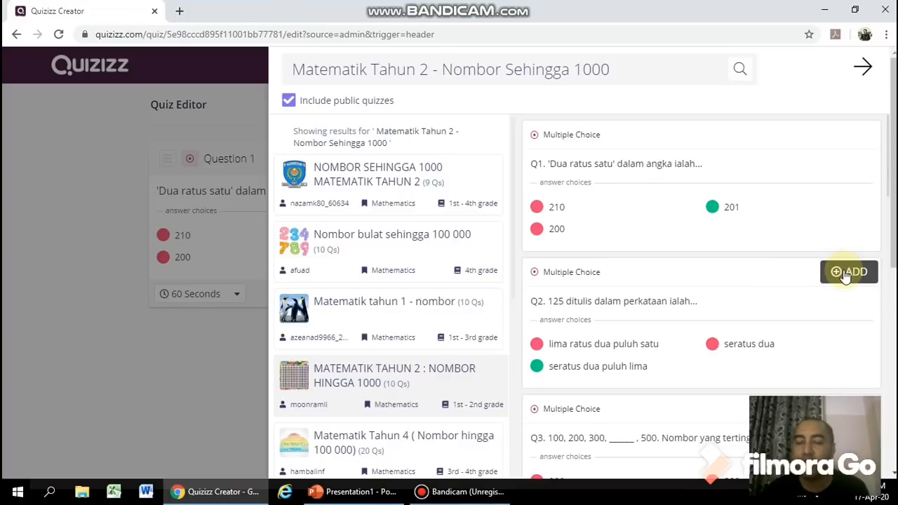
click(845, 273)
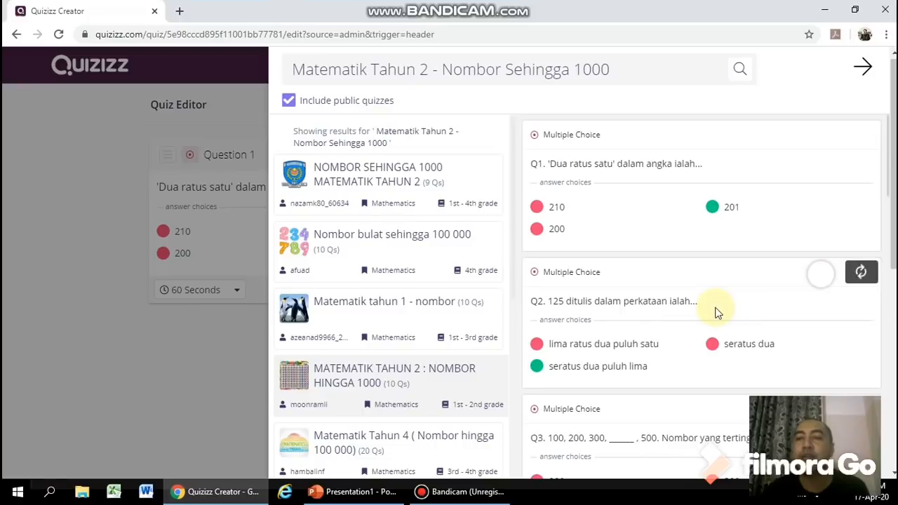
scroll(716, 312, down, 2)
scroll(716, 312, down, 1)
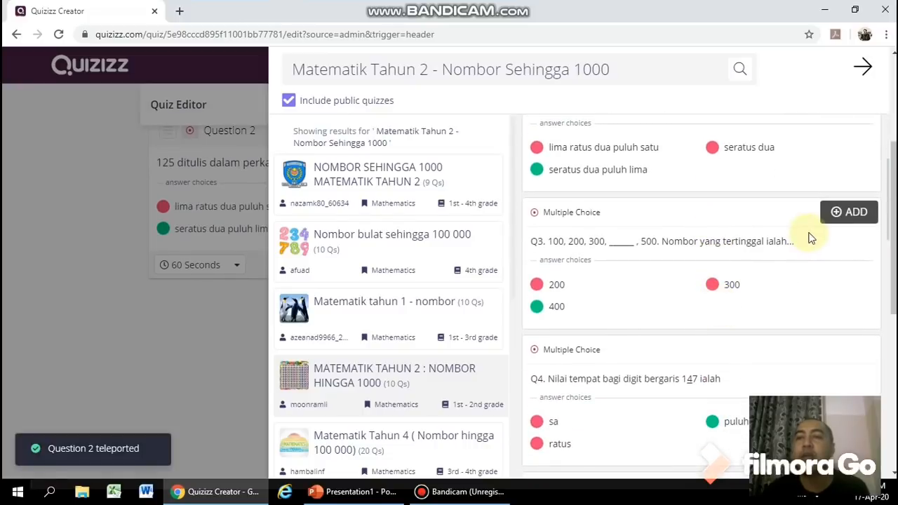
click(843, 221)
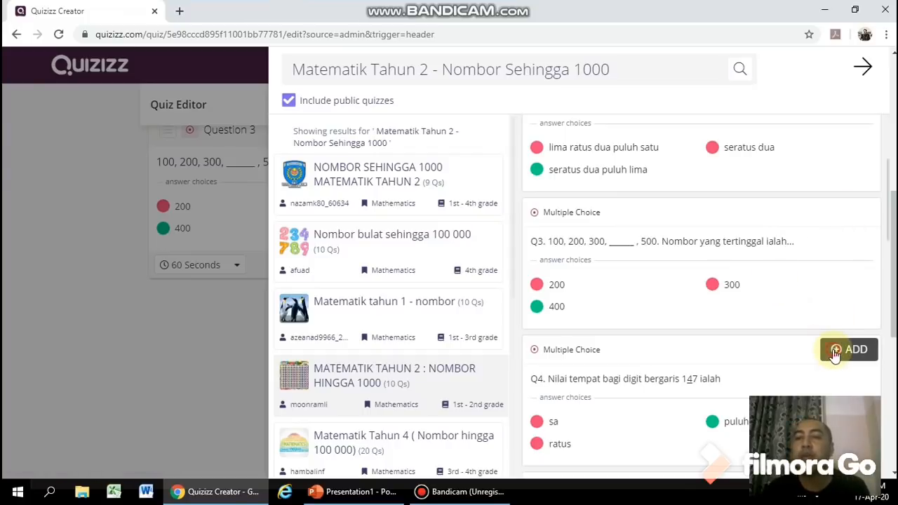
click(834, 351)
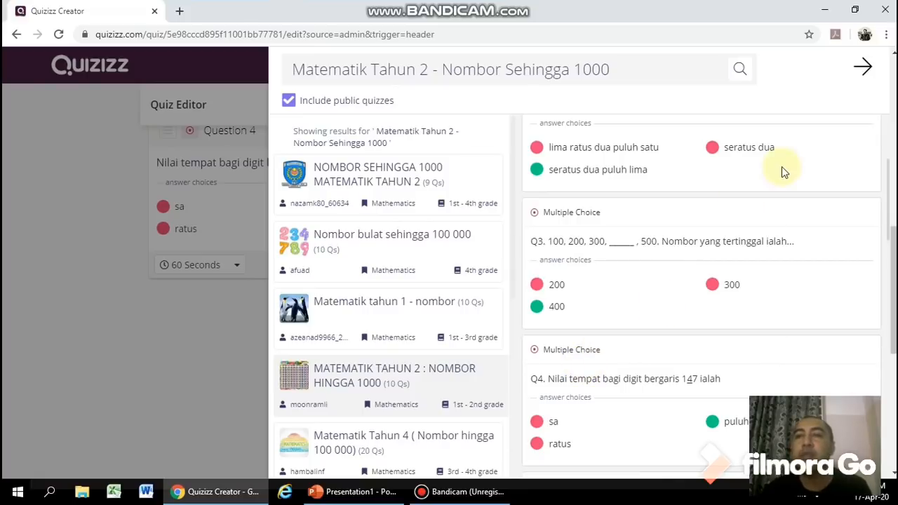
click(864, 69)
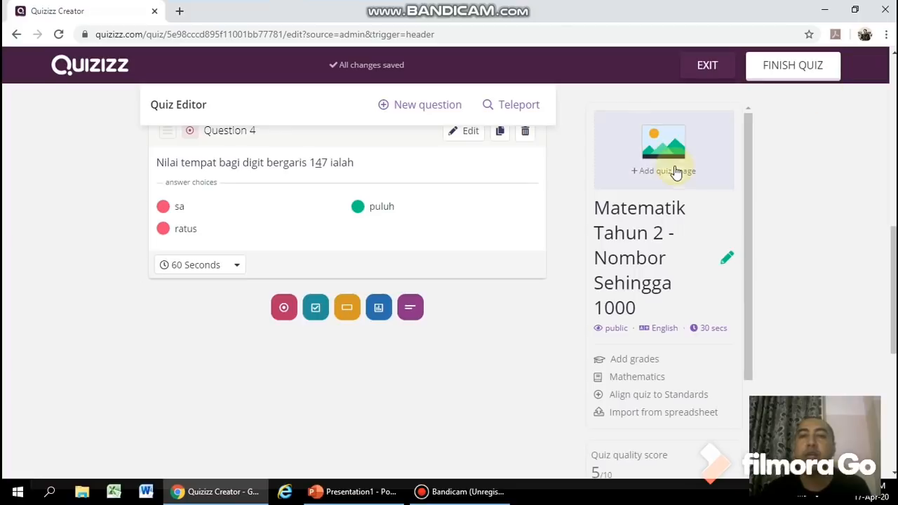
scroll(523, 344, down, 1)
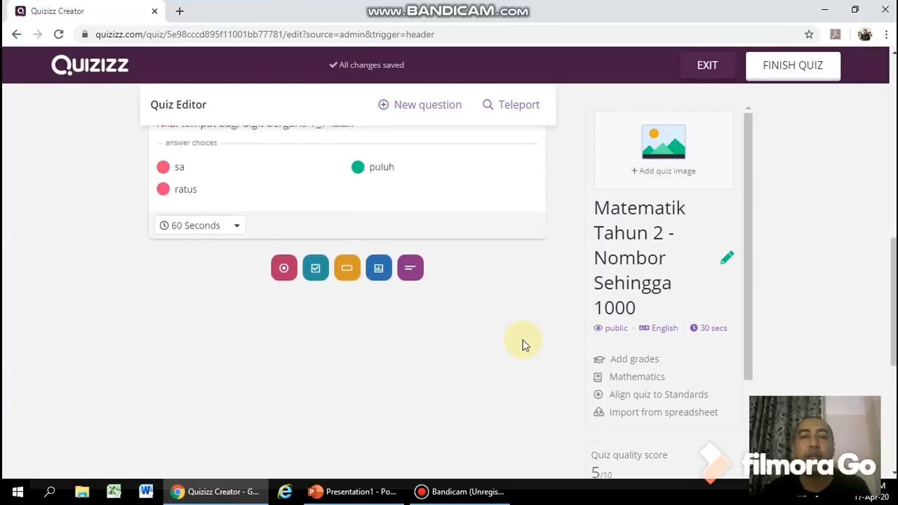
Step: Look over the four teleported questions and add a new multiple-choice question after question 4
scroll(523, 344, up, 4)
scroll(523, 347, up, 5)
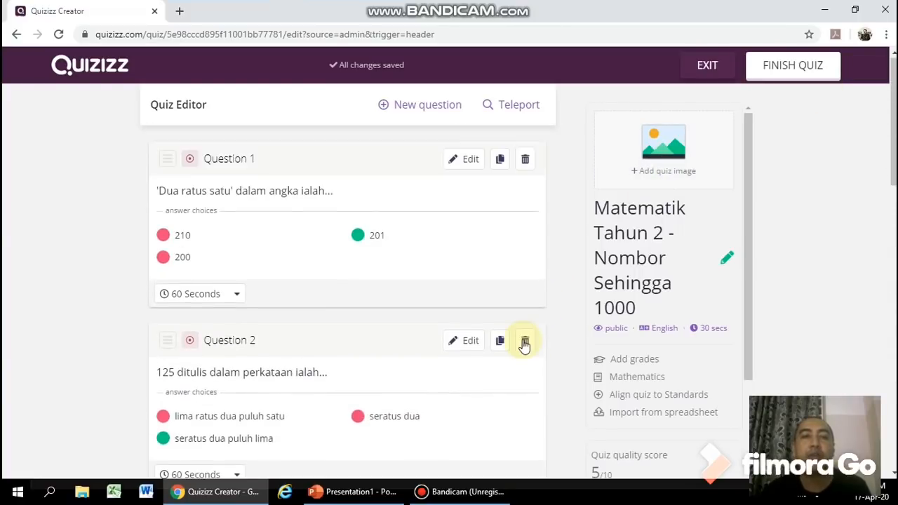
scroll(524, 344, down, 3)
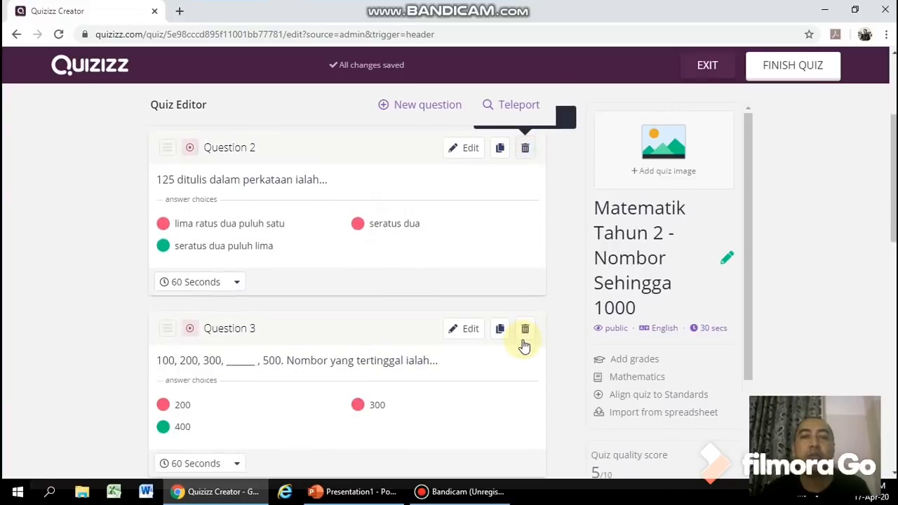
scroll(524, 344, down, 1)
scroll(523, 344, down, 3)
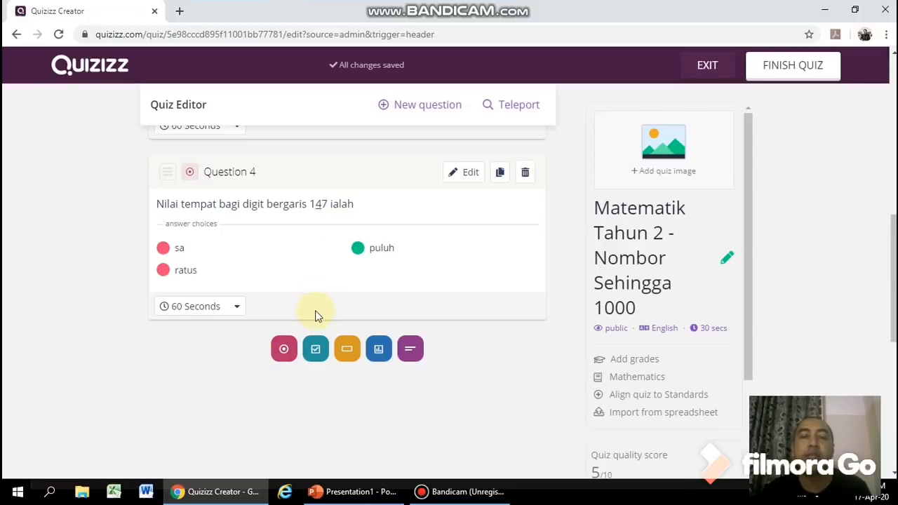
click(284, 349)
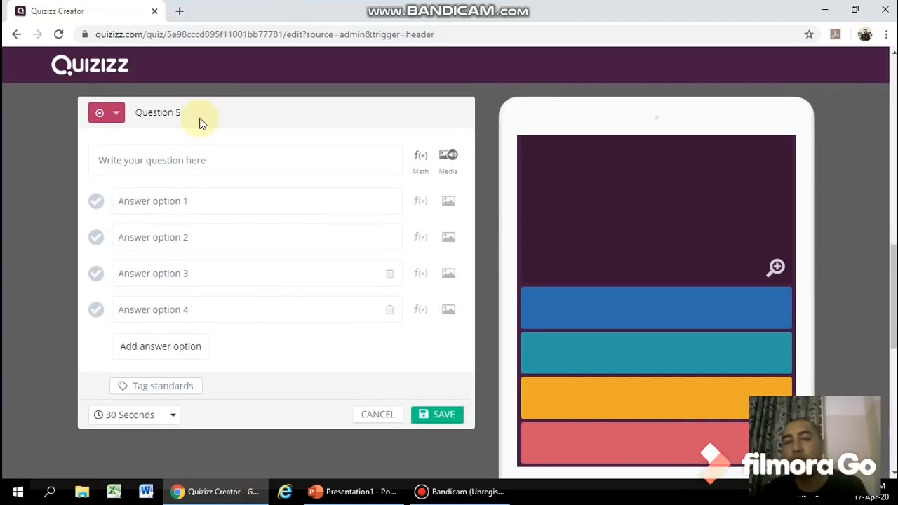
Step: Open the Equation Editor for question 5's text to view its symbols and close it without inserting anything
click(173, 163)
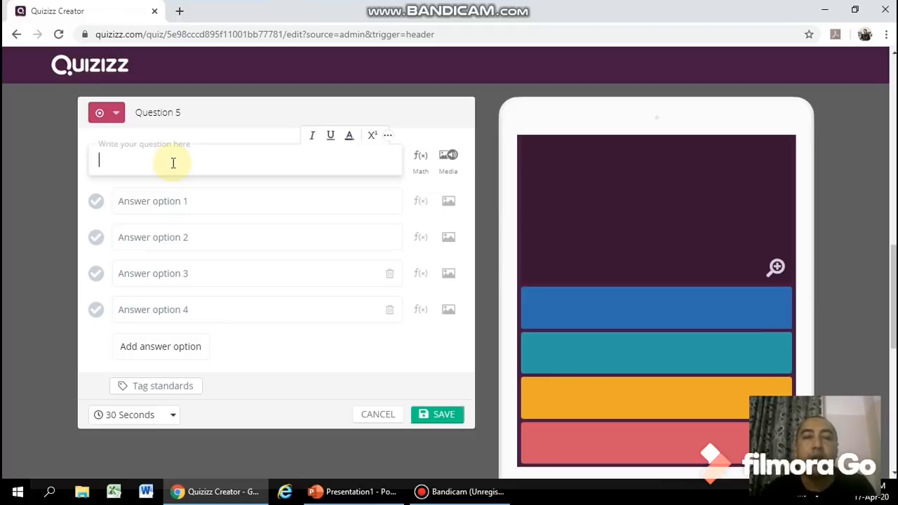
click(421, 166)
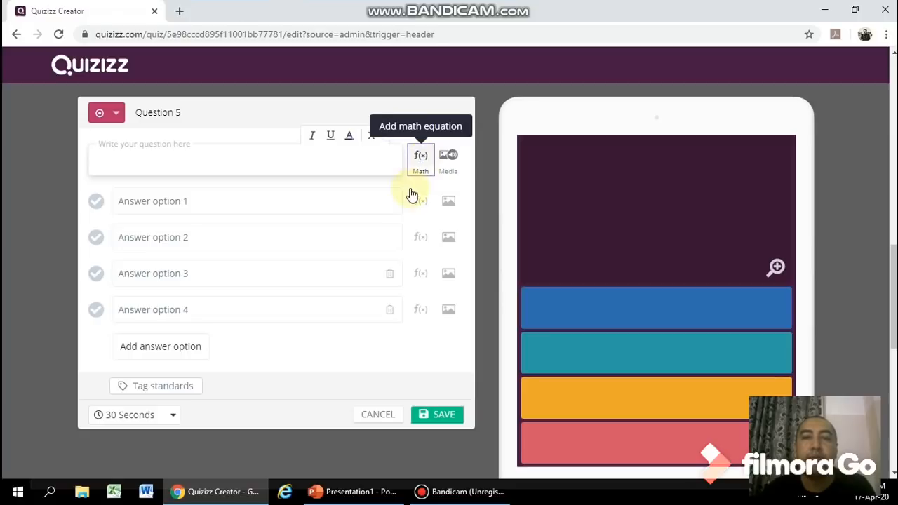
click(421, 164)
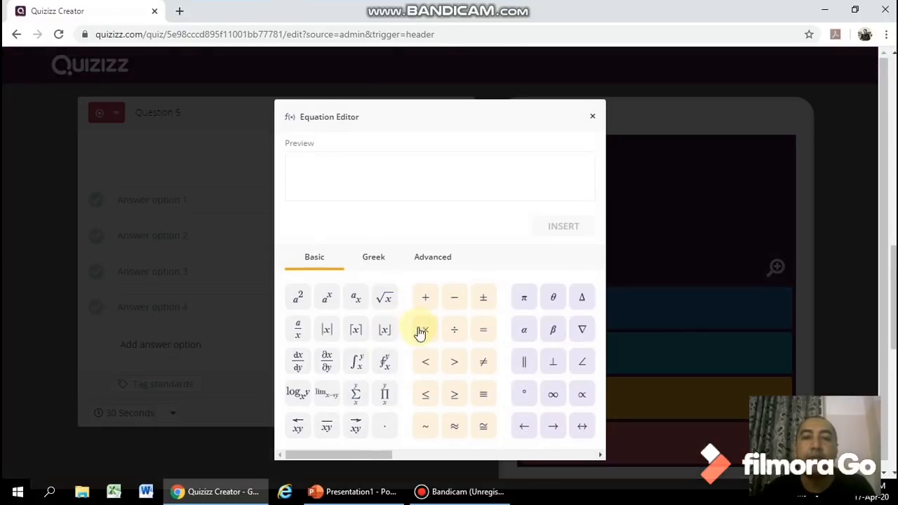
click(591, 117)
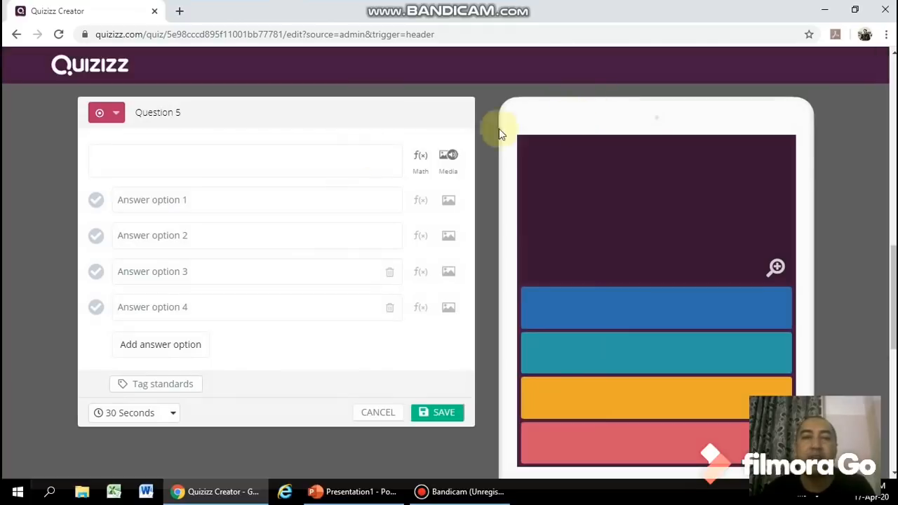
Step: Enter "Negara yang bermula dengan huruf G" as the text of question 5
click(314, 163)
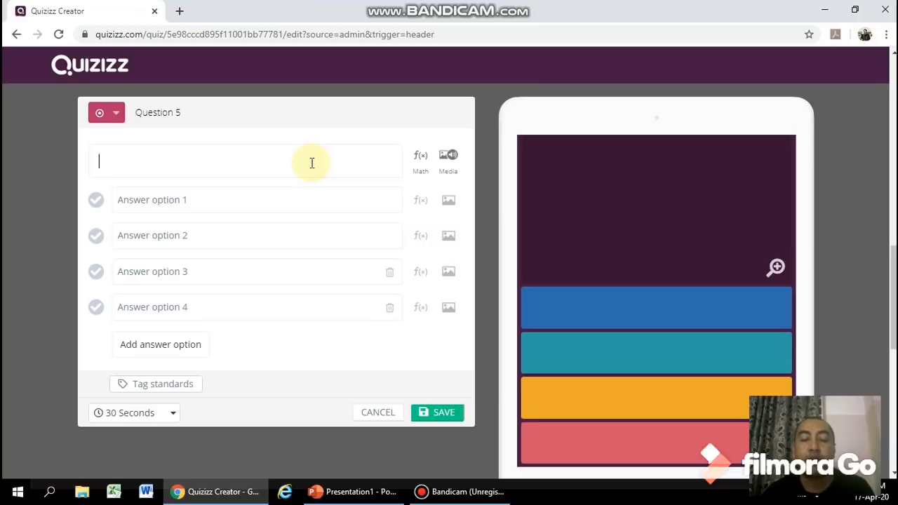
text(N)
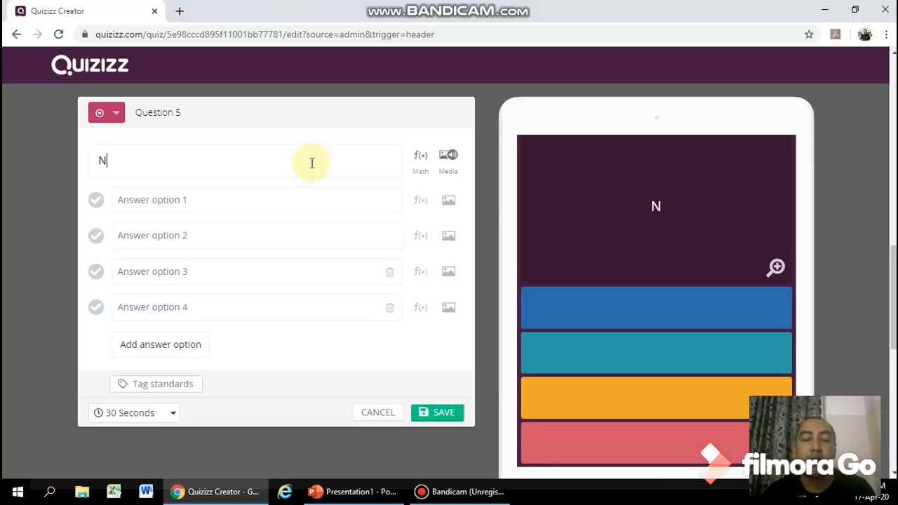
text(egara yan)
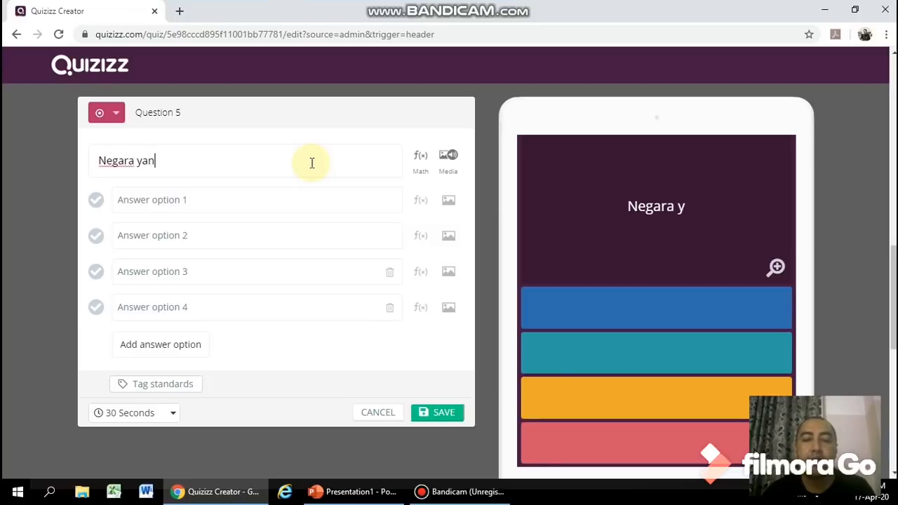
text(g bermula)
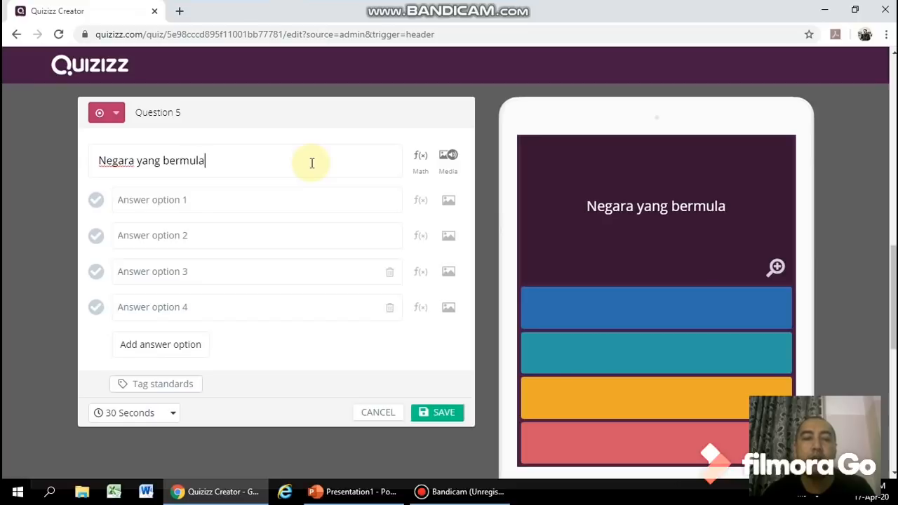
text( dengan )
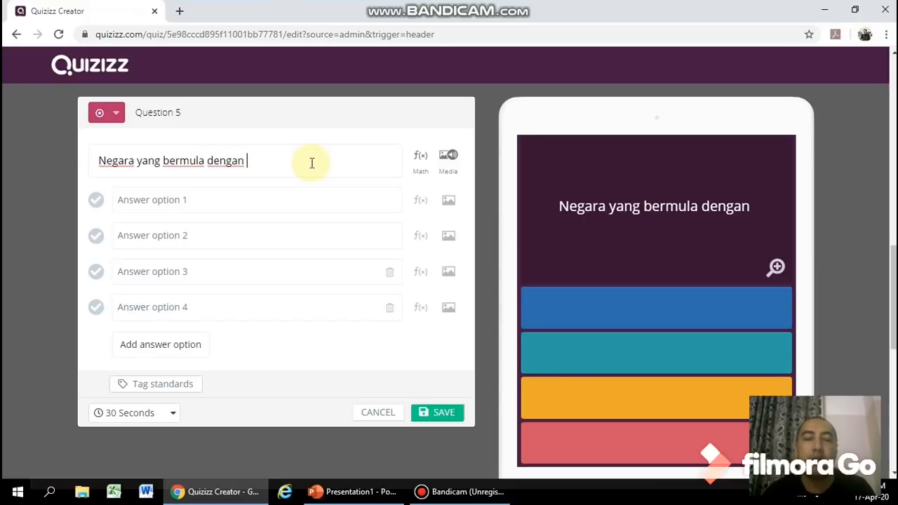
text(huruf )
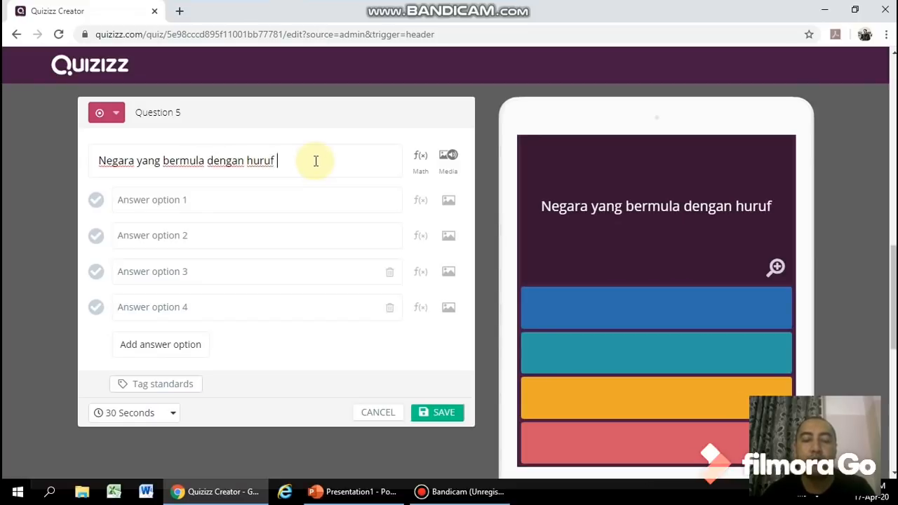
text(G)
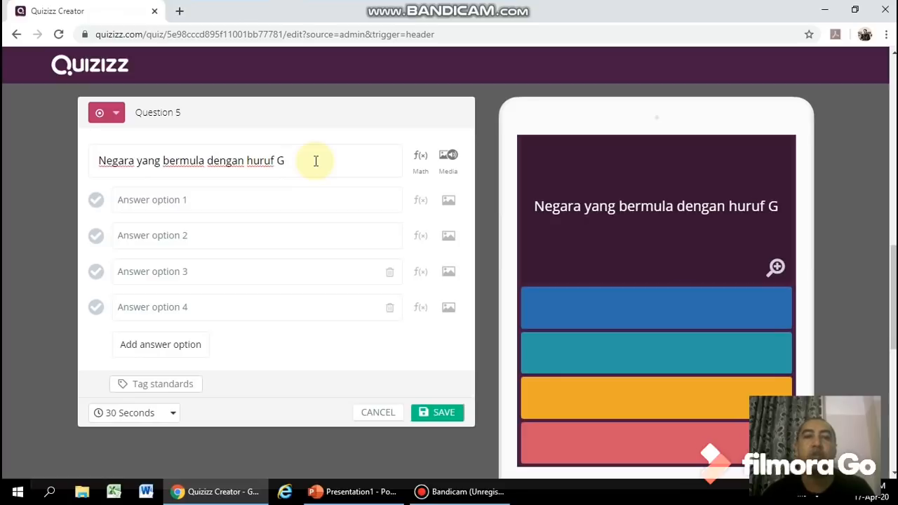
Step: Fill in the four answer options of question 5 as Malaysia, Indonesia, Ghana and Thailand
click(265, 197)
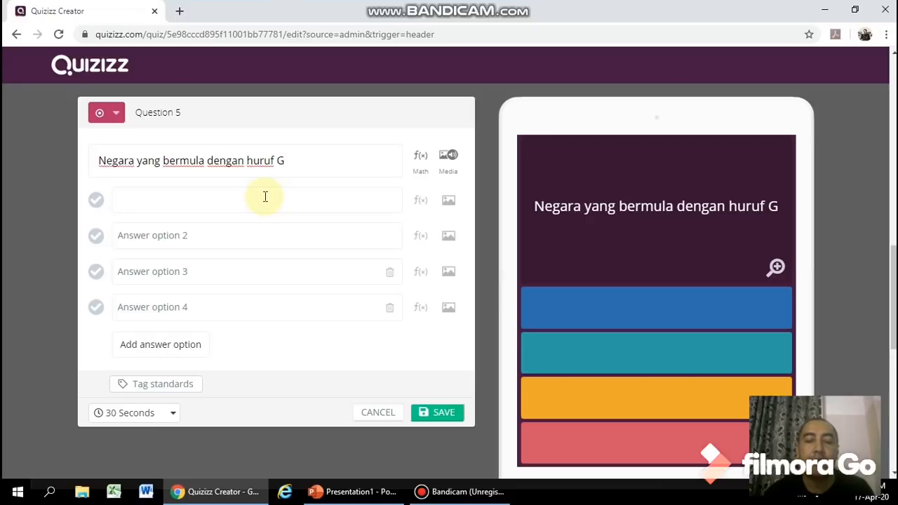
text(Malaysia)
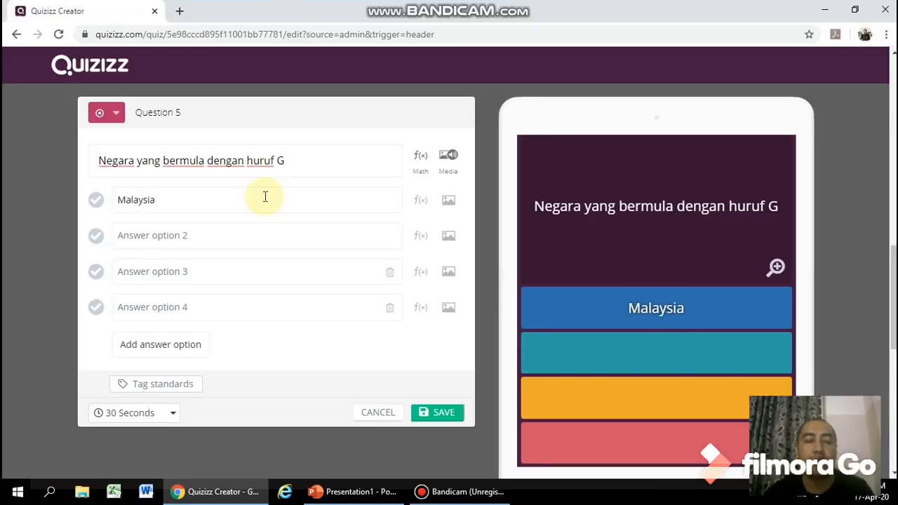
key(Tab)
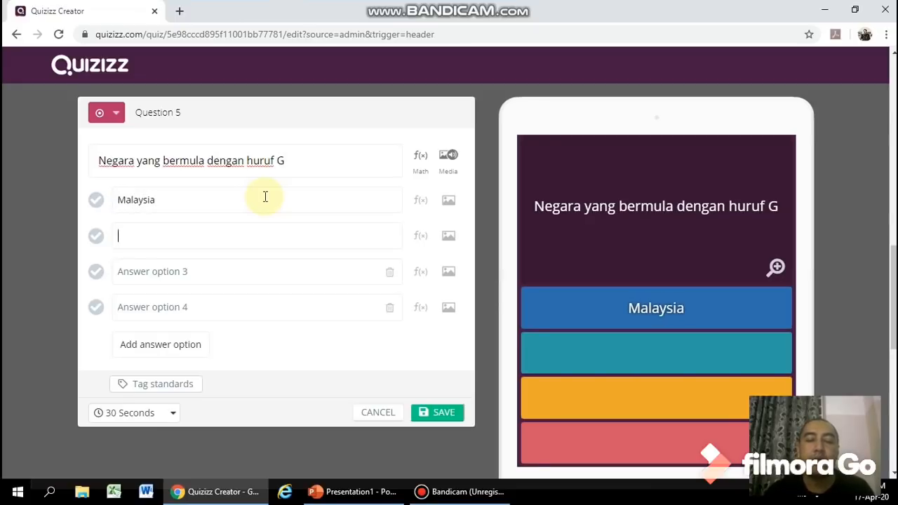
text(Ind)
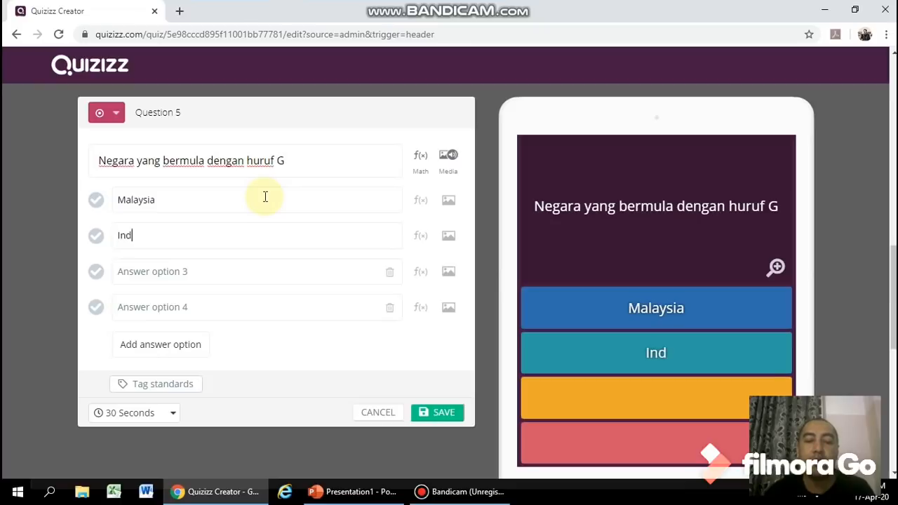
text(onesia)
key(Tab)
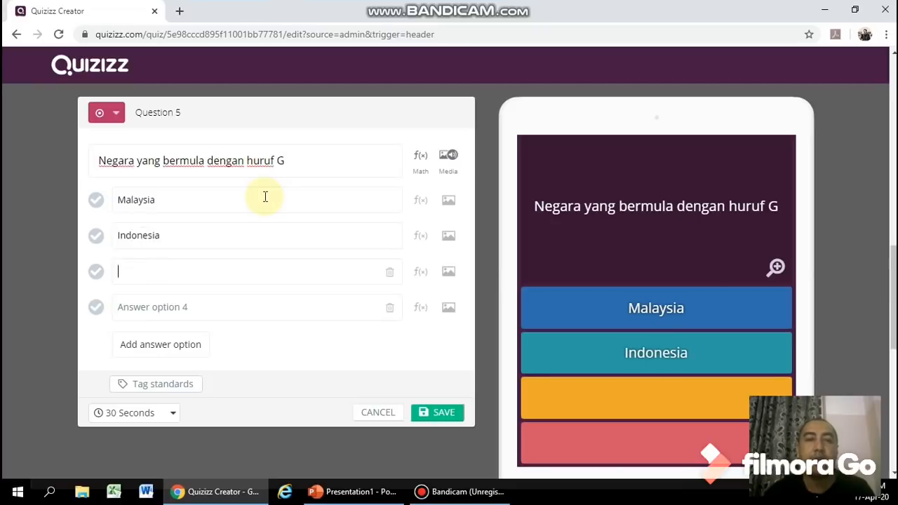
text(Ghana)
key(Tab)
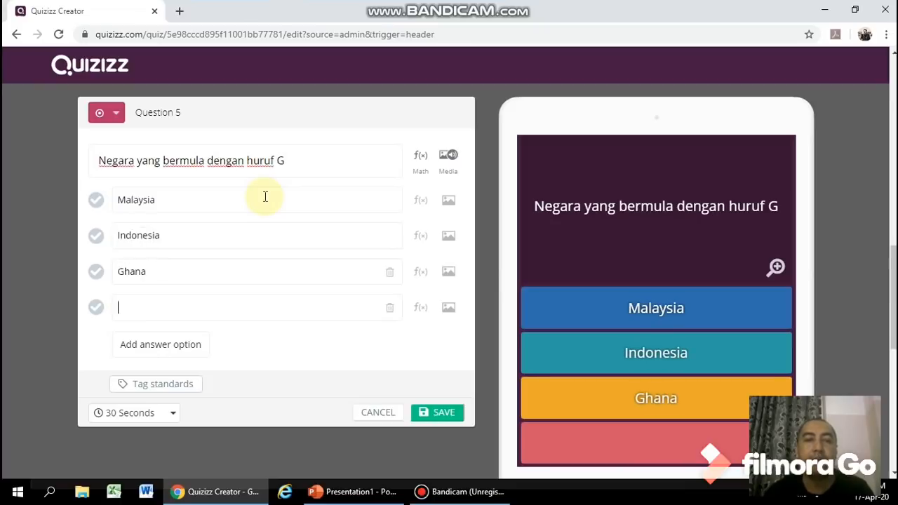
text(Thailand)
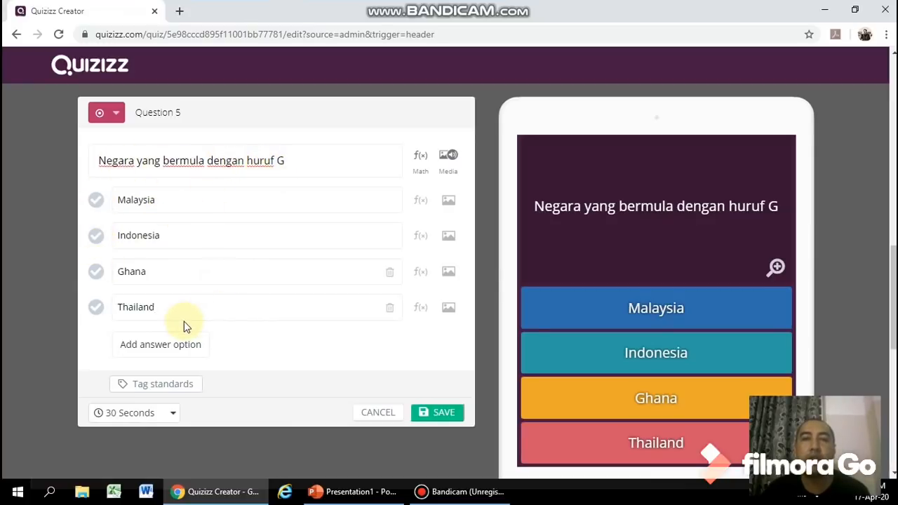
Step: Mark Ghana as the correct answer and save question 5
click(123, 307)
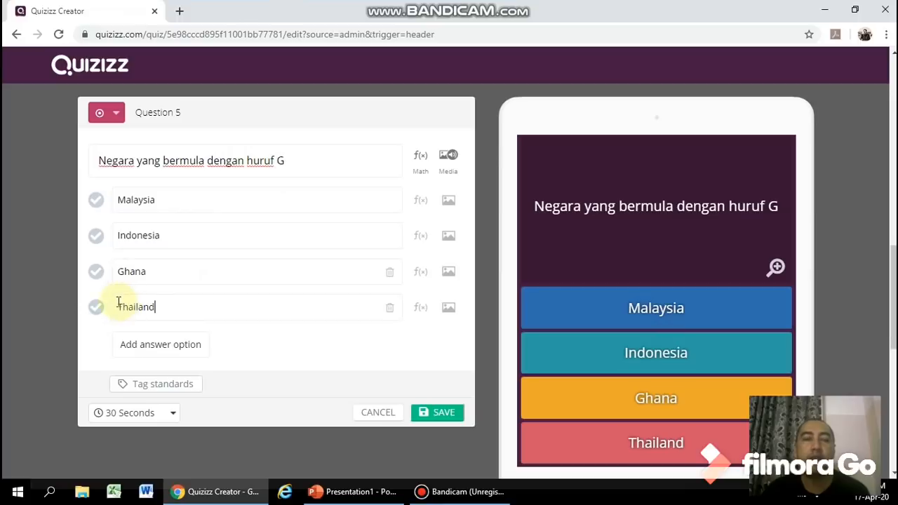
click(97, 275)
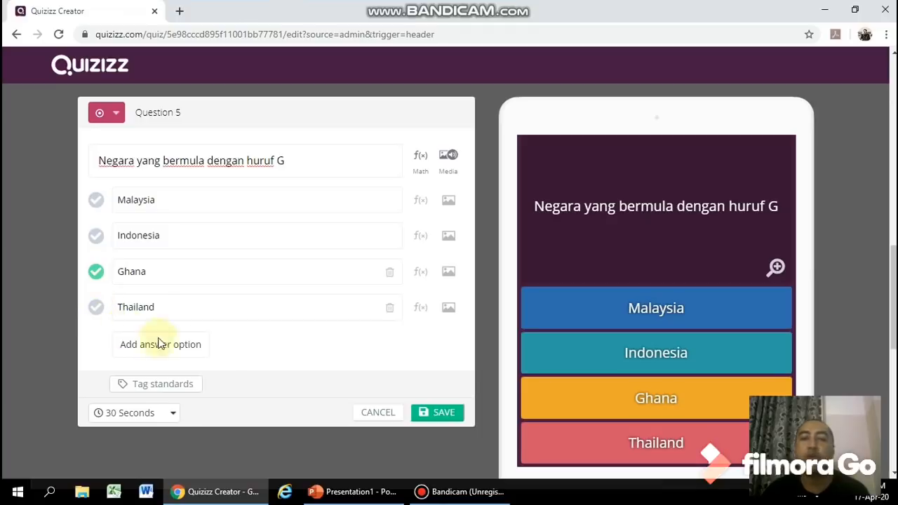
click(435, 417)
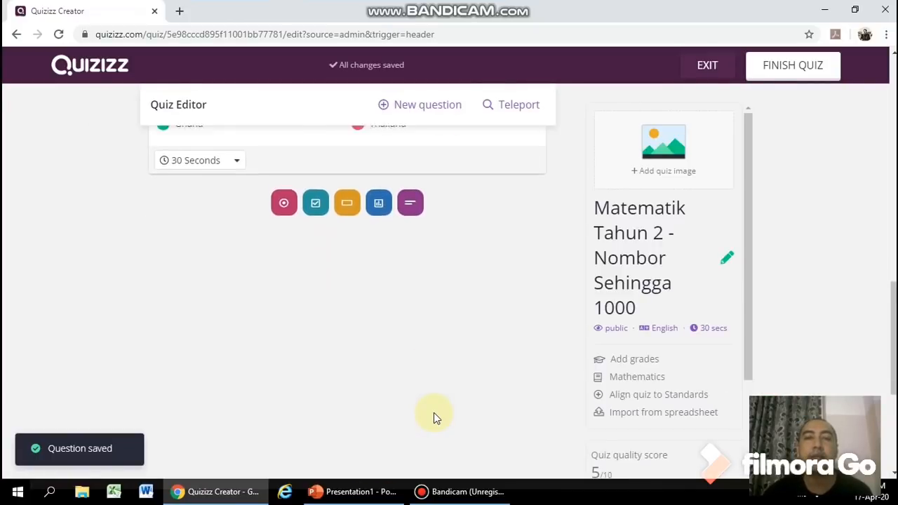
Step: Set the quiz's grade range to 2nd through 2nd in the quiz details, save them and finish the quiz
scroll(433, 415, up, 8)
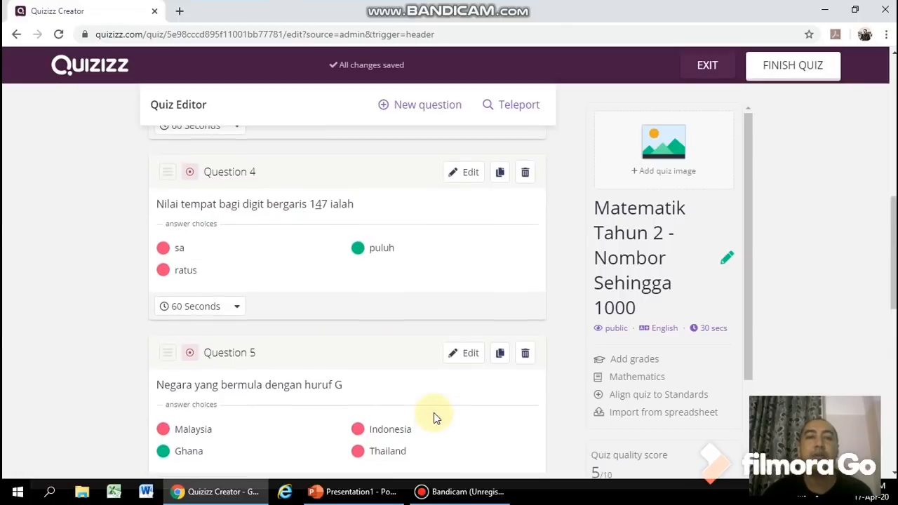
scroll(433, 416, up, 2)
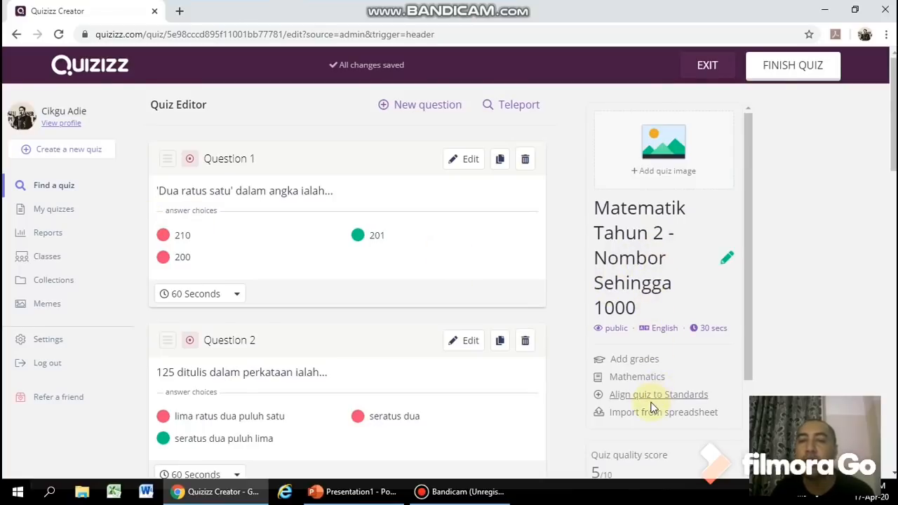
click(647, 362)
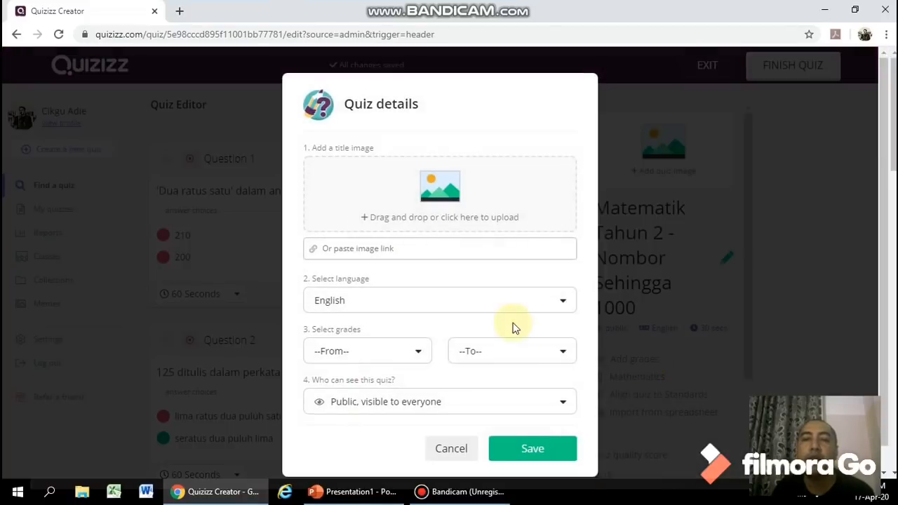
click(368, 352)
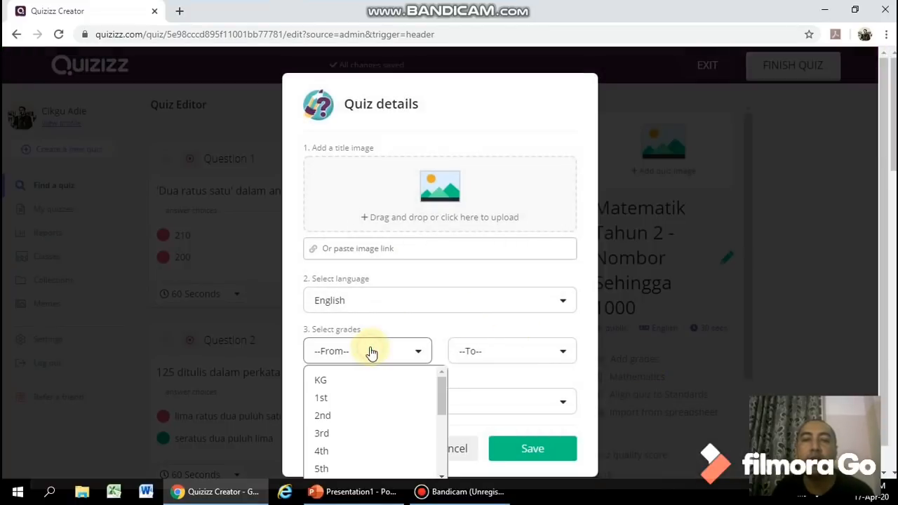
click(328, 416)
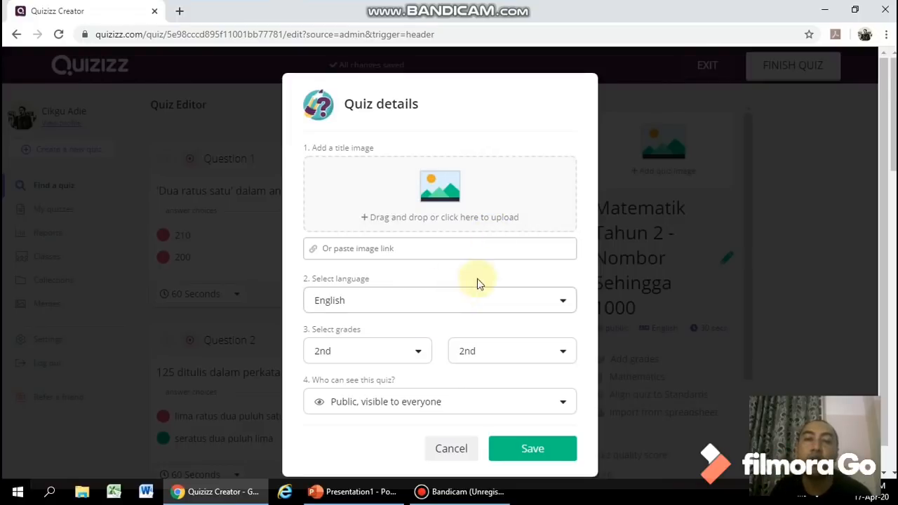
click(525, 443)
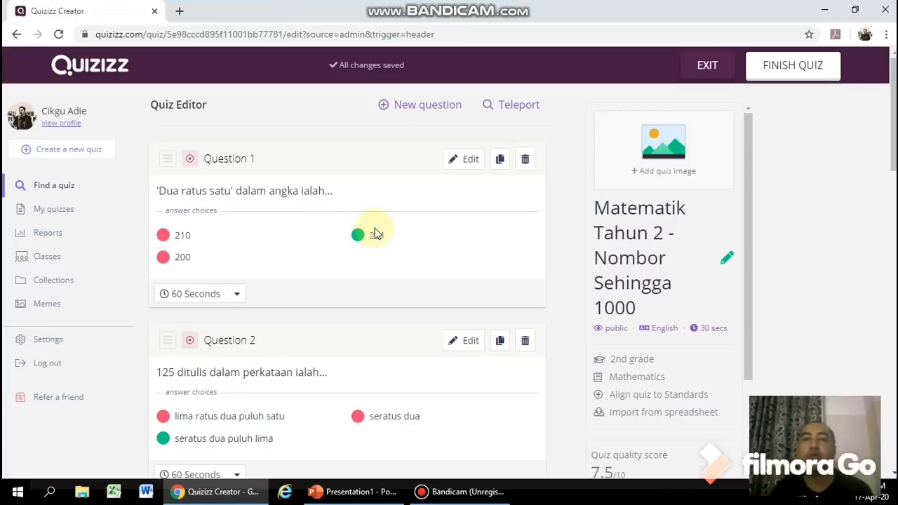
click(794, 71)
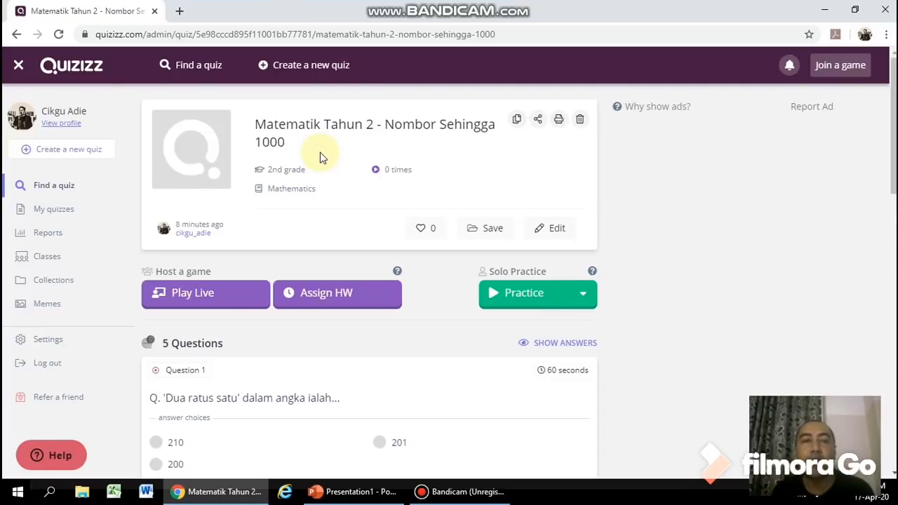
Step: Open "Matematik Tahun 2 - Nombor Sehingga 1000" from the list of own quizzes and view its questions
click(61, 216)
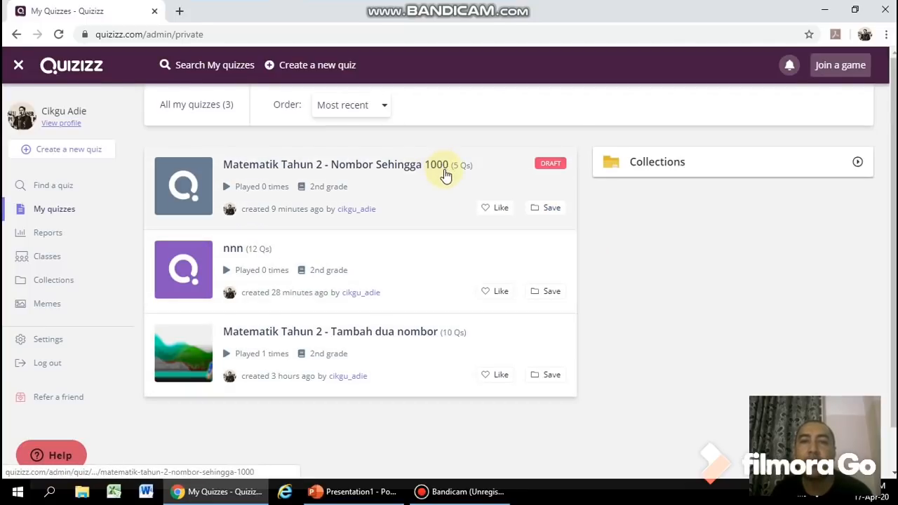
click(442, 169)
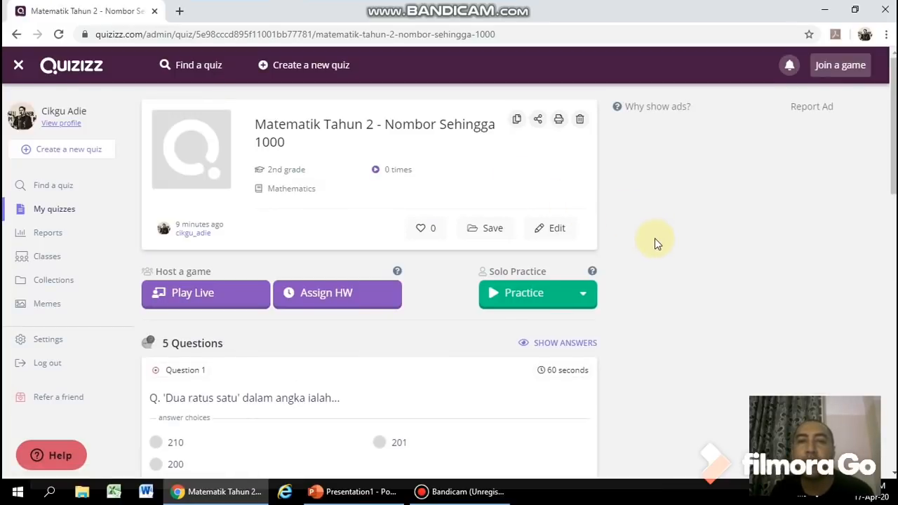
scroll(655, 238, down, 5)
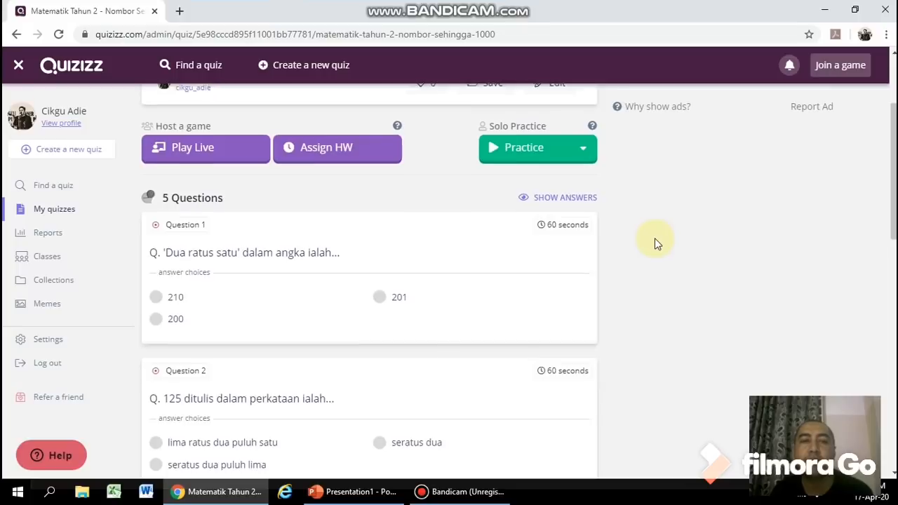
Step: Reopen "Matematik Tahun 2 - Nombor Sehingga 1000" from the own quizzes and start assigning it as homework
scroll(655, 238, up, 3)
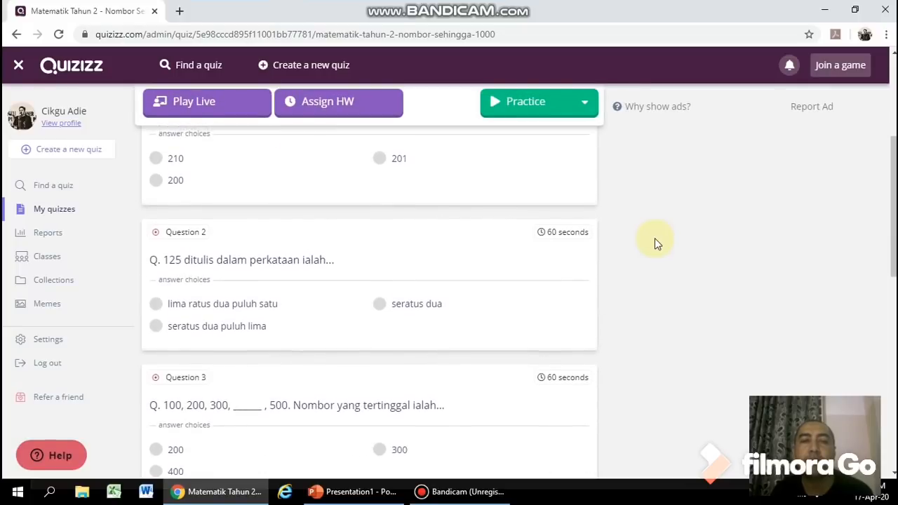
scroll(655, 238, up, 2)
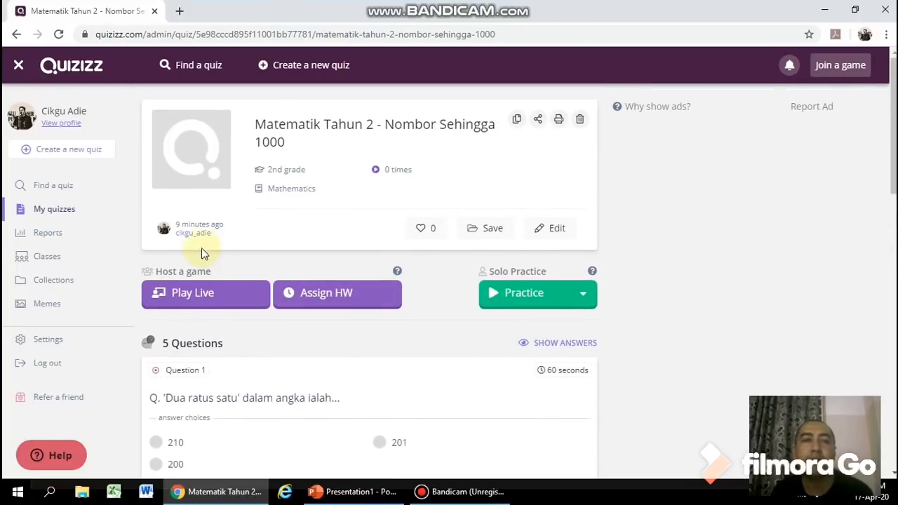
click(81, 212)
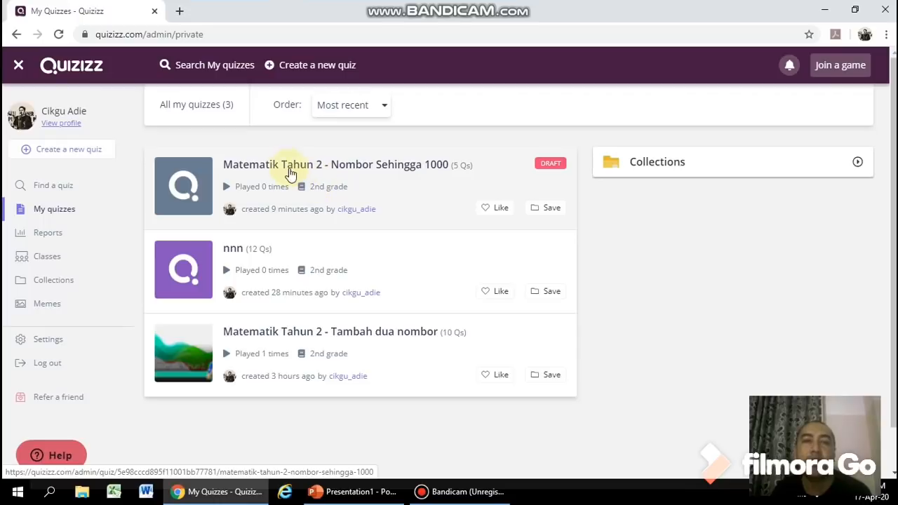
click(416, 202)
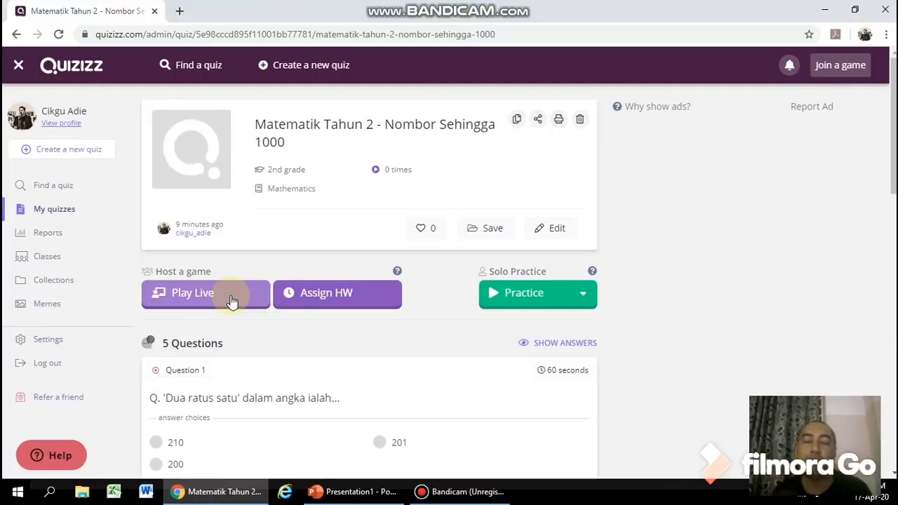
click(326, 302)
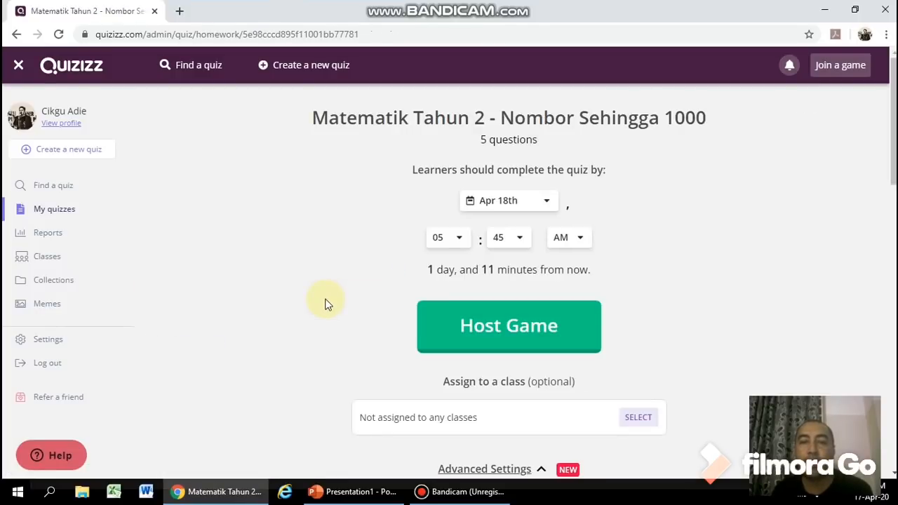
Step: Set the homework completion date to May 16th
click(548, 203)
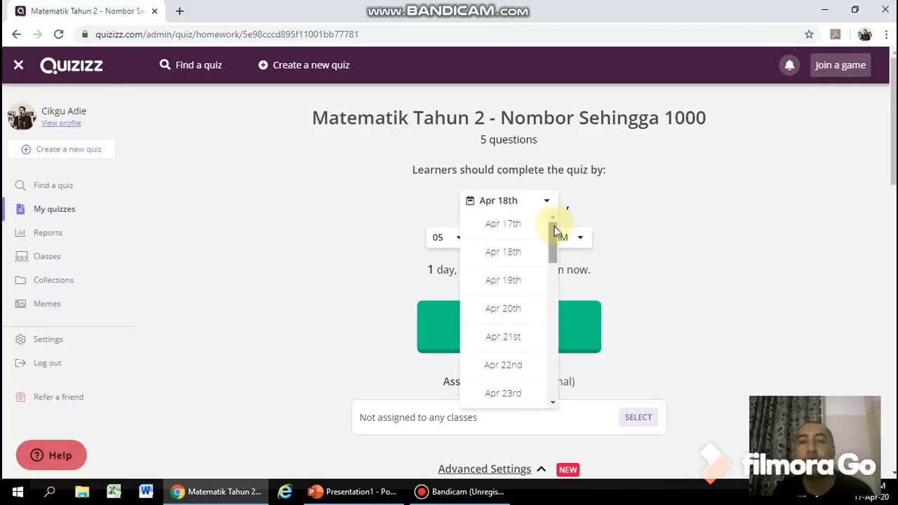
drag(554, 227, 554, 402)
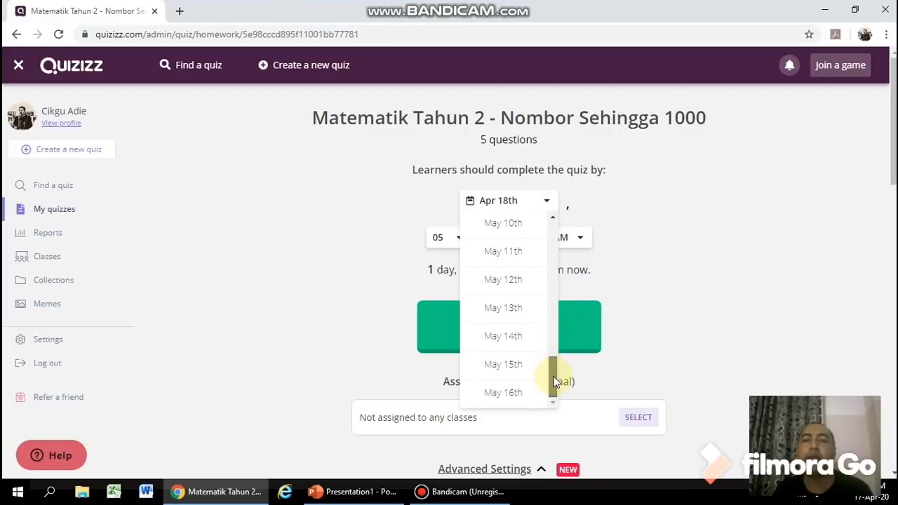
click(511, 392)
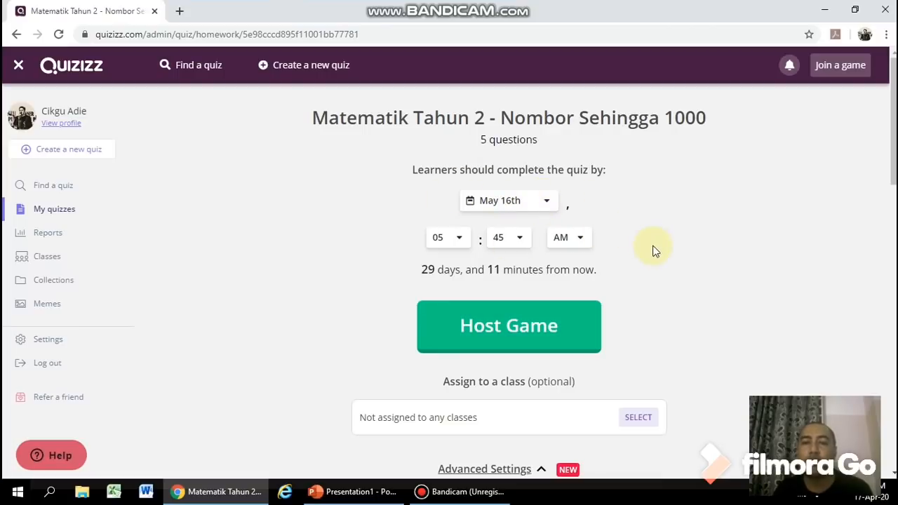
Step: Host the homework game and copy the link that invites participants
right_click(517, 327)
click(495, 329)
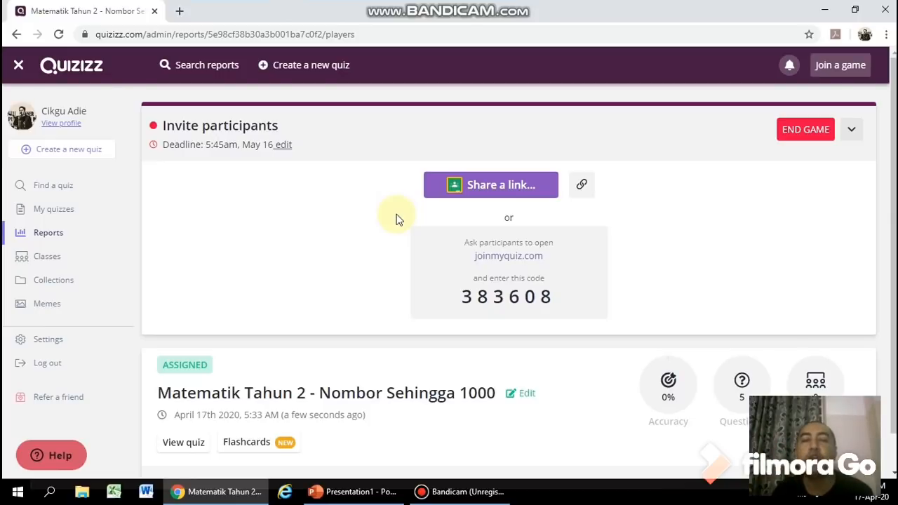
click(582, 186)
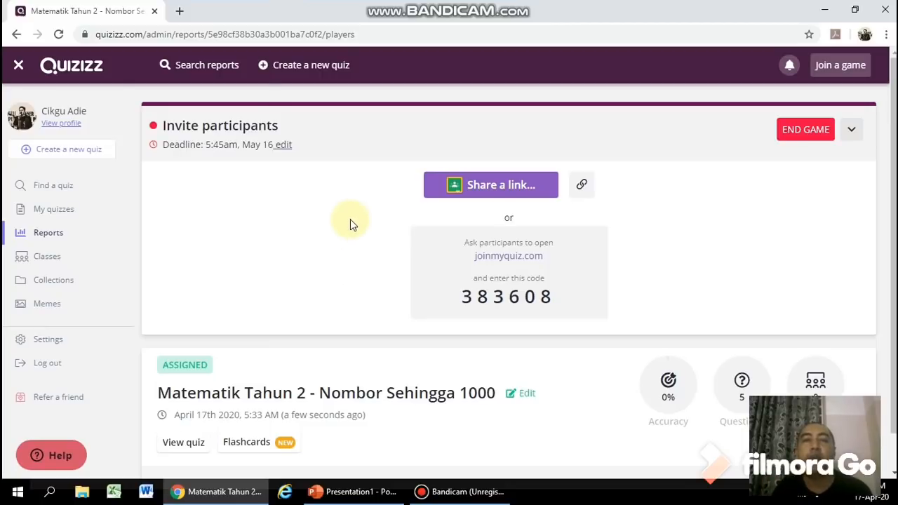
Step: Search for "google classroom" in a new browser tab and open Google Classroom from the results
click(180, 15)
text(g)
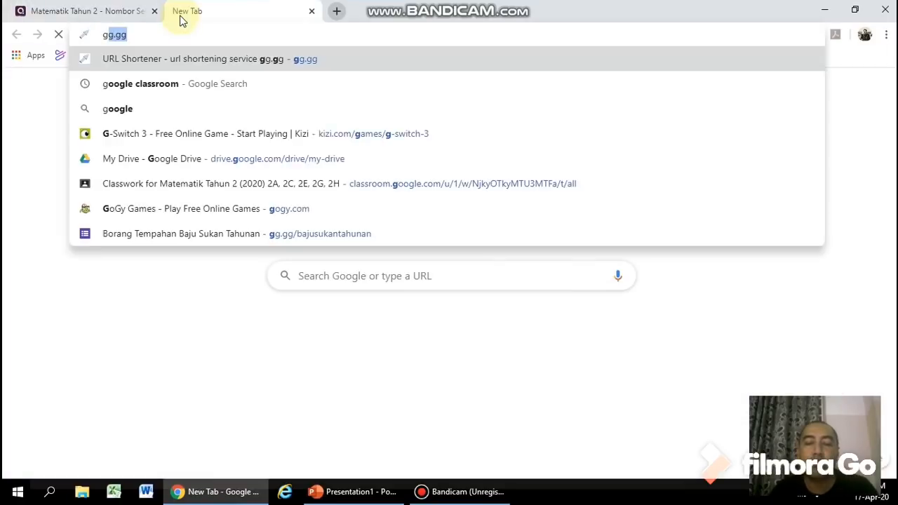
text(oogle)
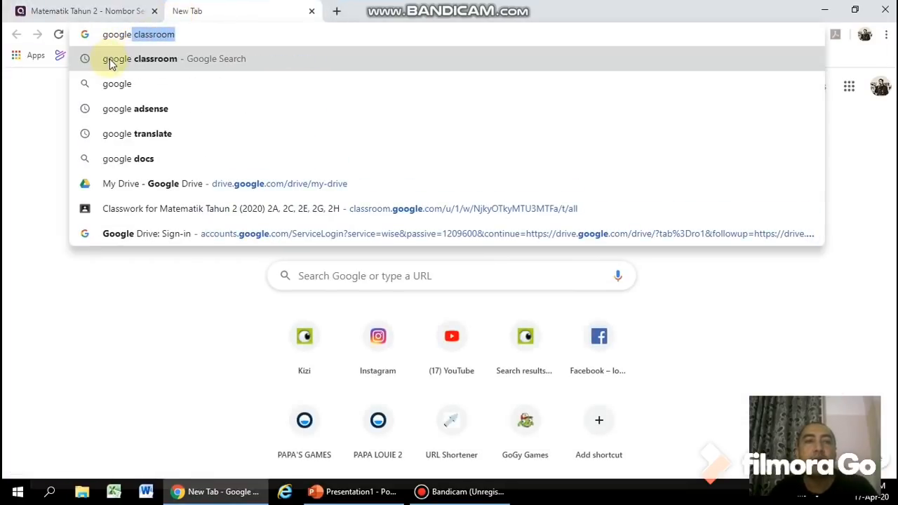
click(110, 62)
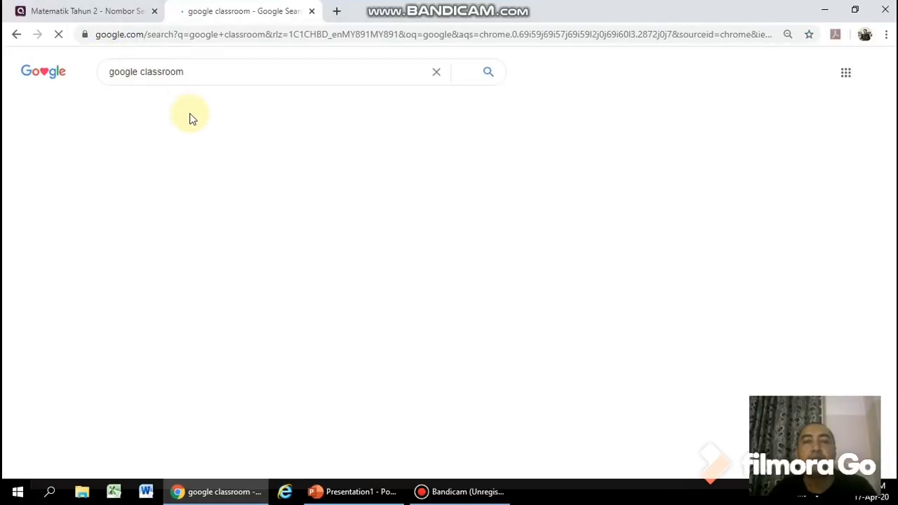
click(158, 172)
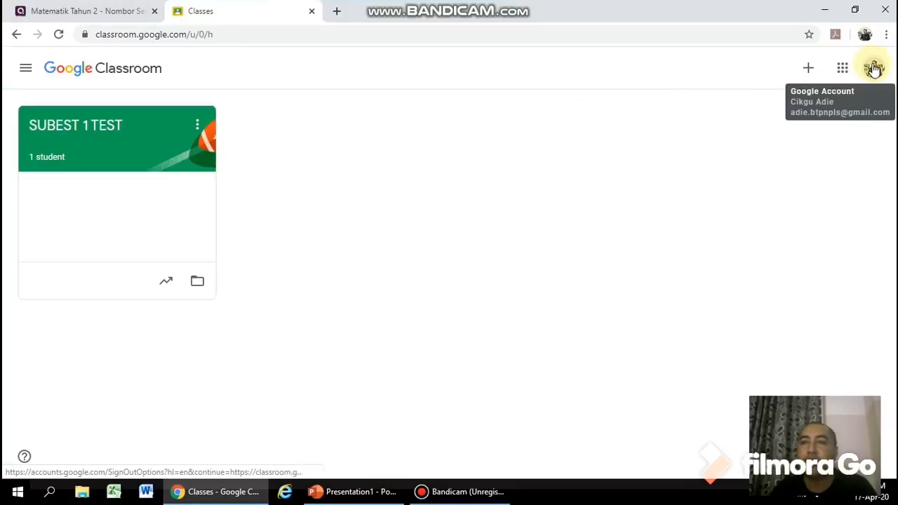
Step: Switch Google Classroom to the other signed-in school account and close the first account's Classes tab
click(873, 68)
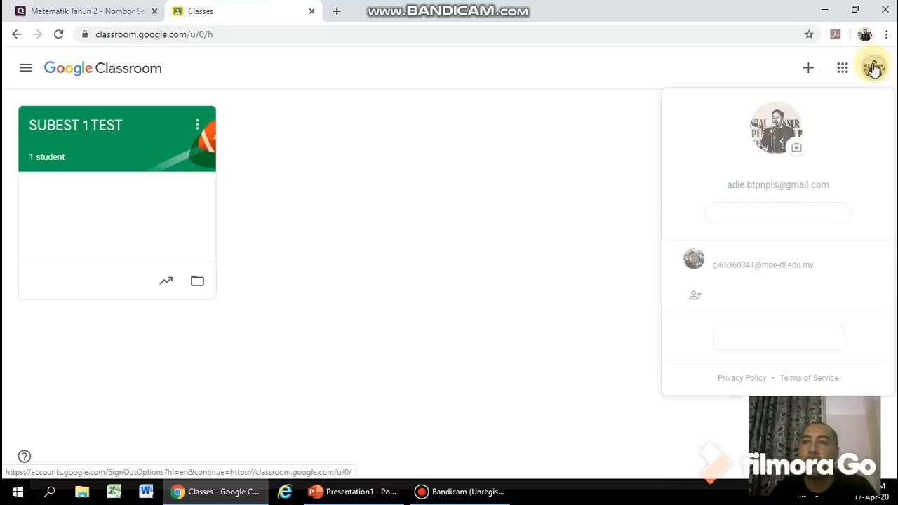
click(737, 260)
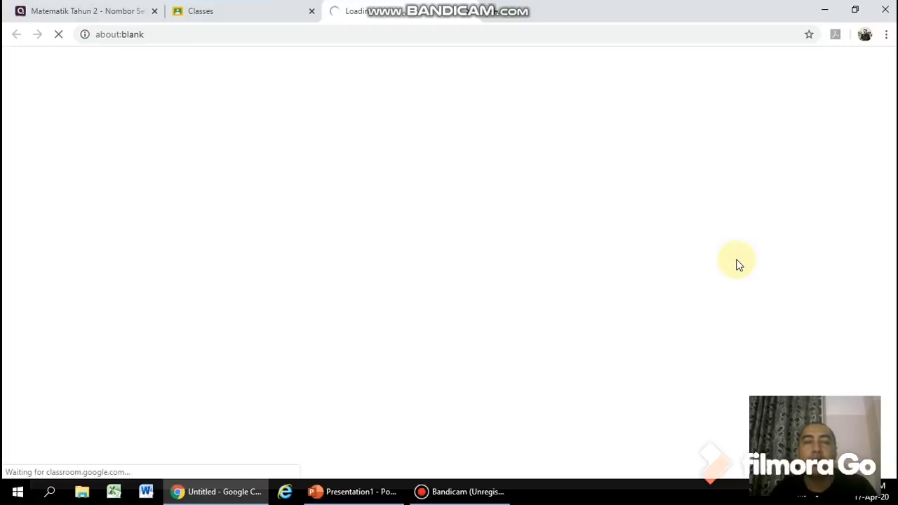
click(311, 11)
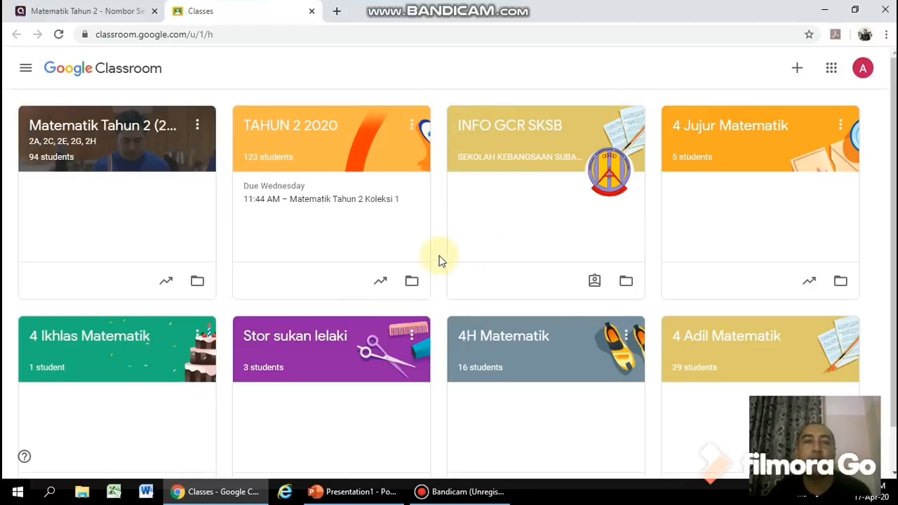
Step: Open the classwork of the class "Matematik Tahun 2 (2020)" and create a new quiz assignment
click(127, 134)
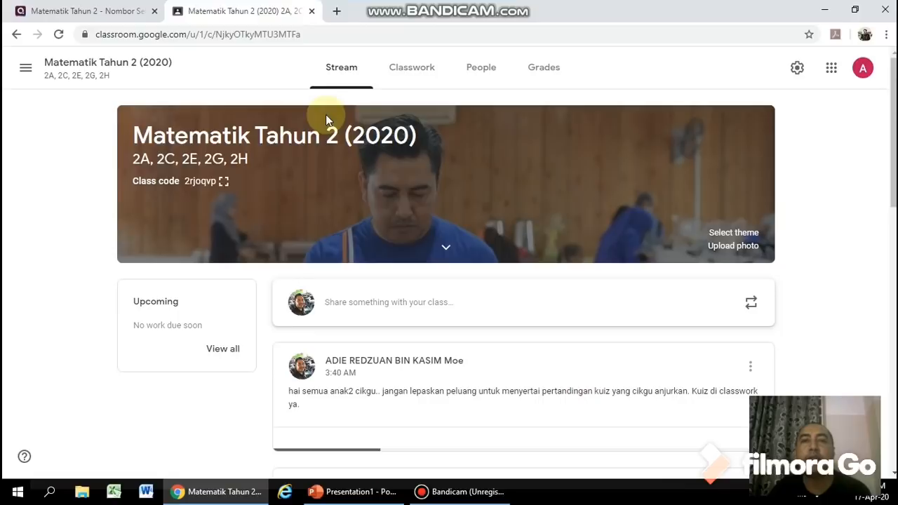
click(426, 70)
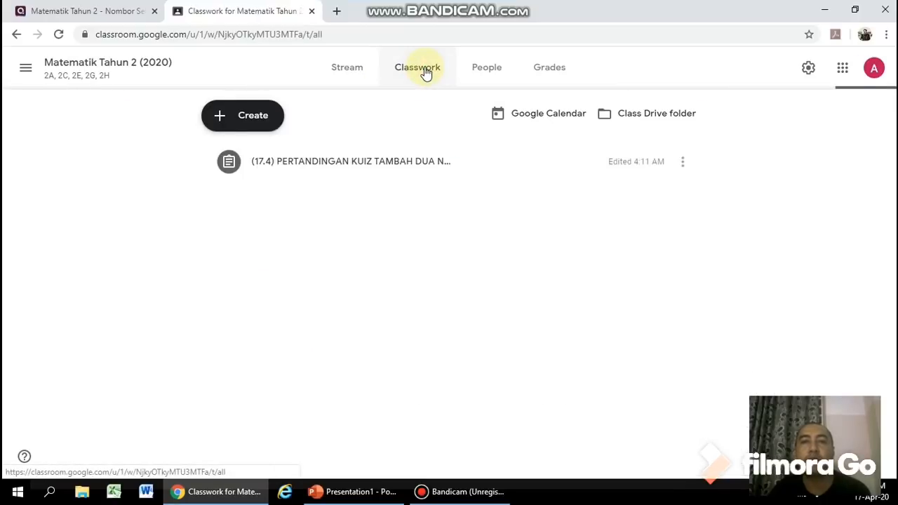
click(226, 115)
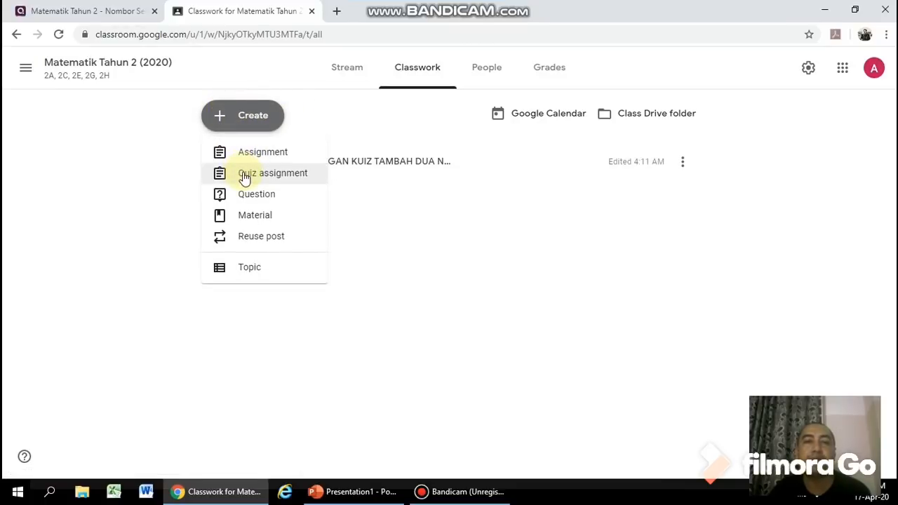
click(244, 178)
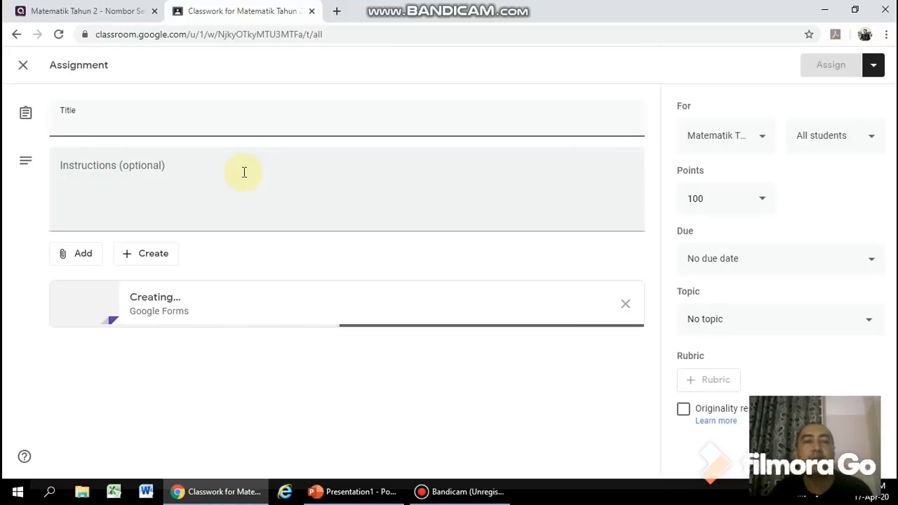
Step: Title the assignment "Kuiz Matematik Nombor Sehingga 1000" and enter the instructions "Jawab semua soalan."
text(Ku)
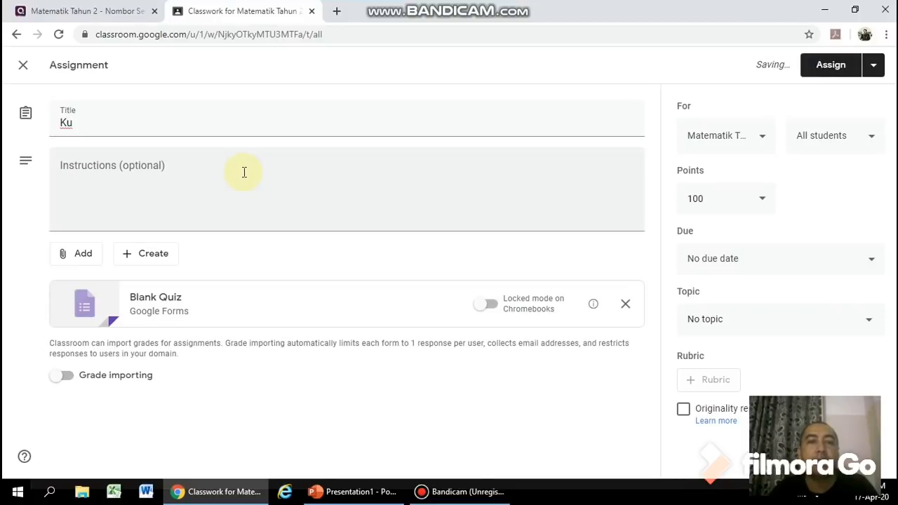
click(196, 130)
text(iz Matematik Nombir)
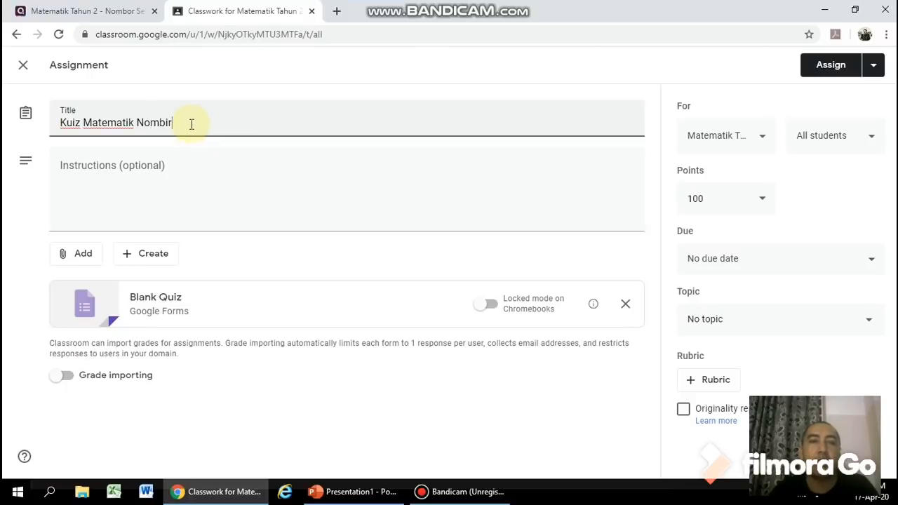
key(BackSpace)
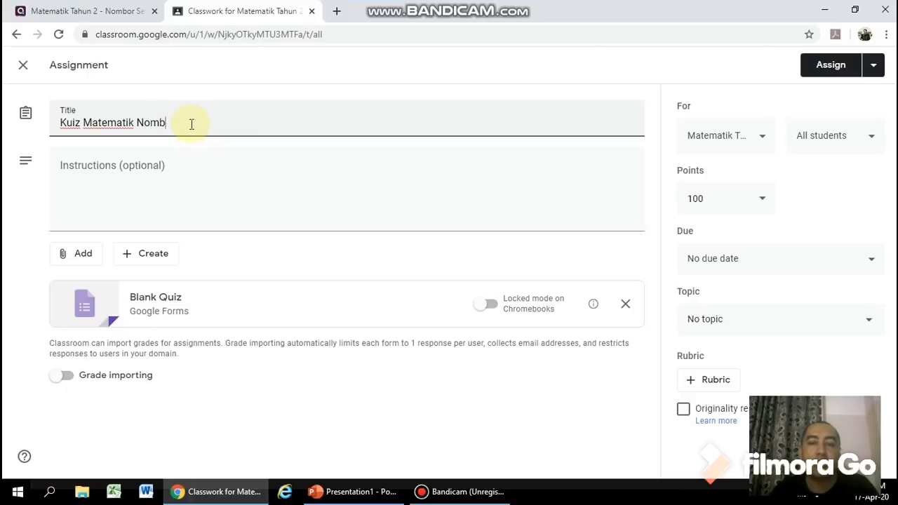
text(ehingga 1000)
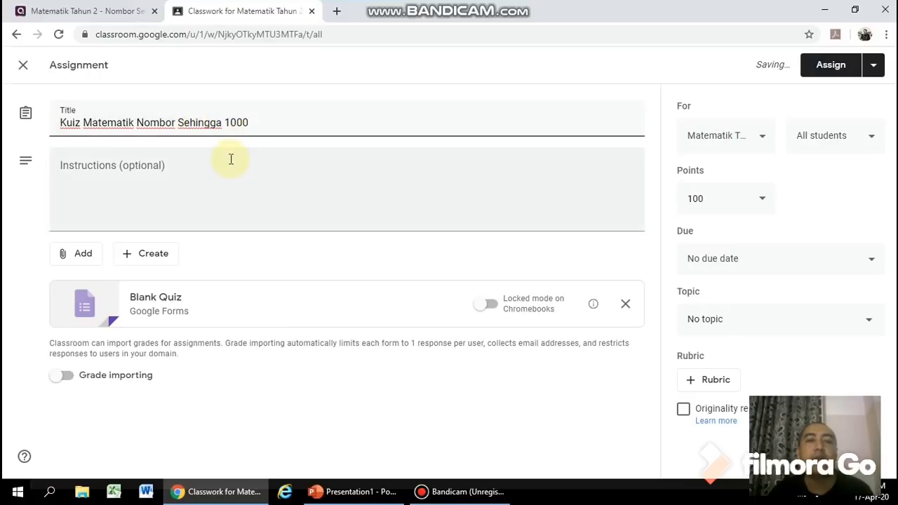
click(203, 192)
text(Jawab semua soala)
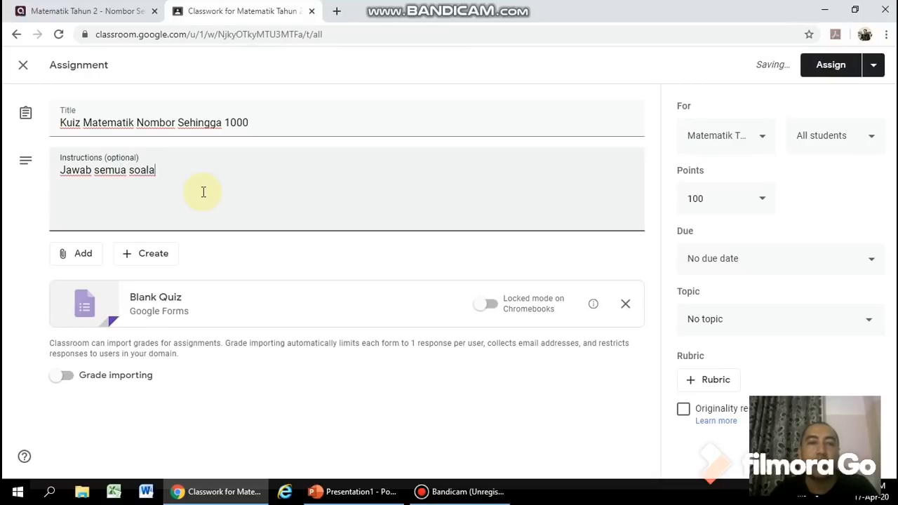
text(n.)
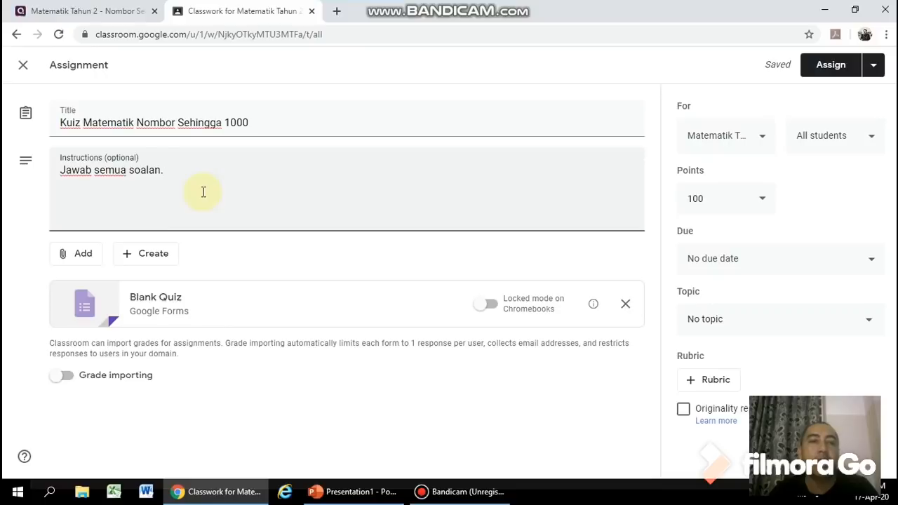
Step: Attach the copied Quizizz join link to the assignment and remove the Blank Quiz attachment
click(77, 257)
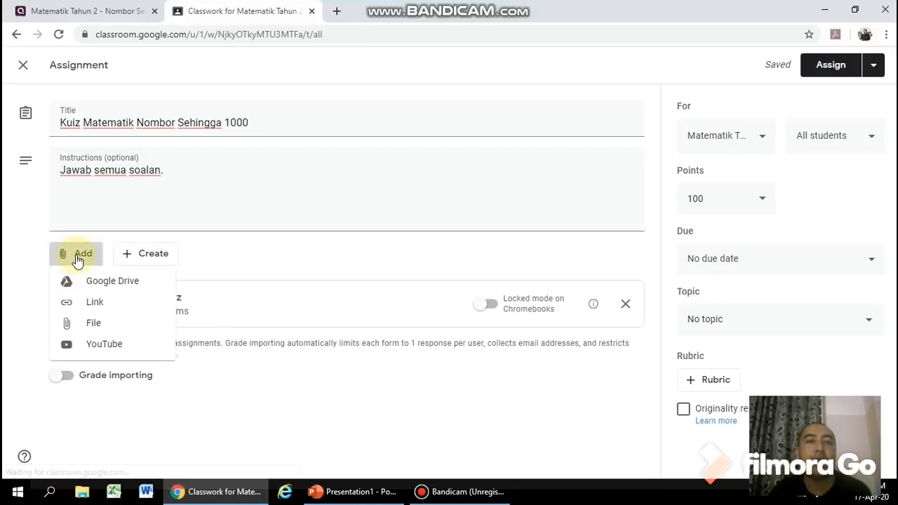
click(89, 301)
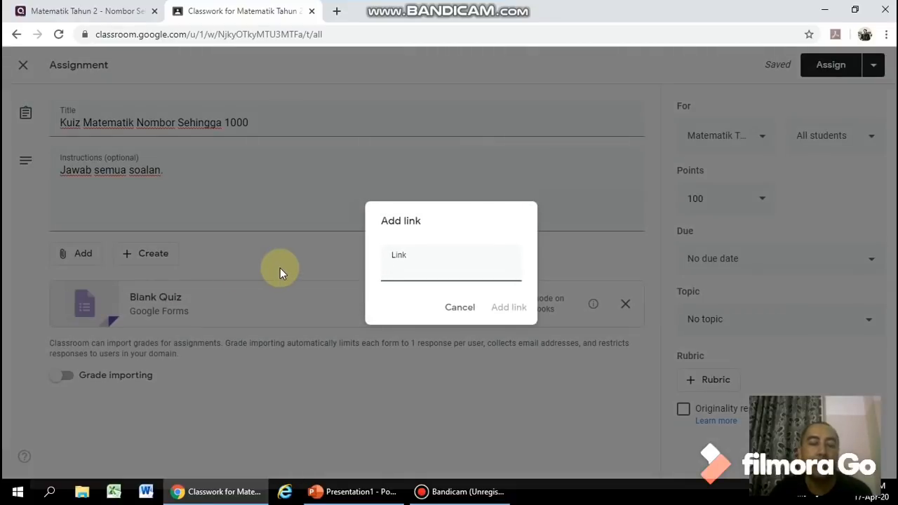
key(ctrl+v)
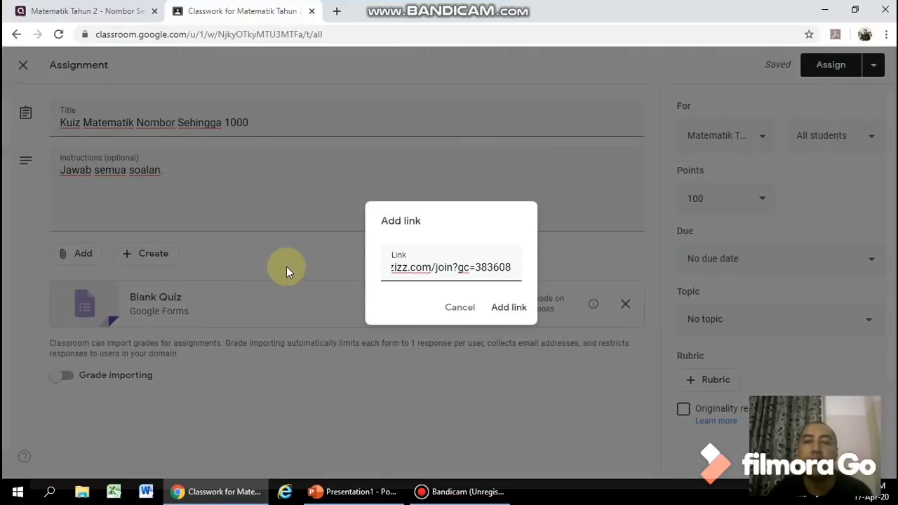
click(505, 309)
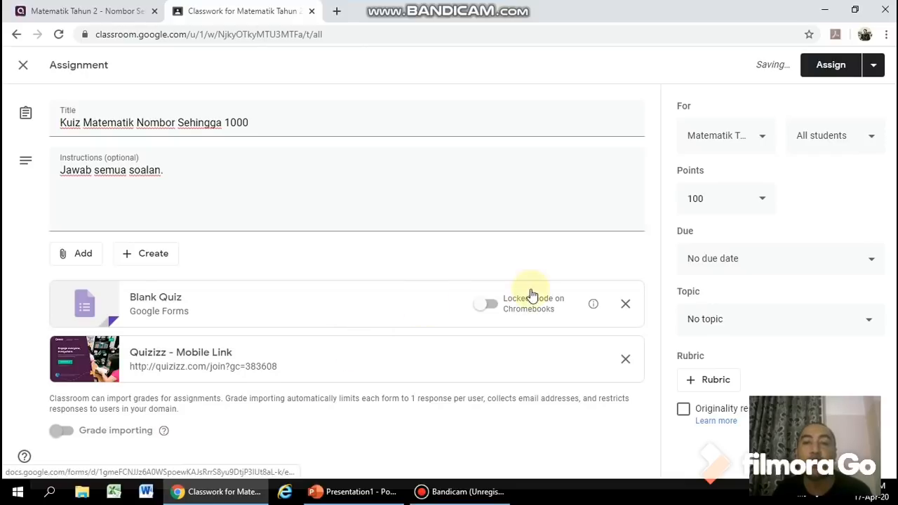
click(624, 306)
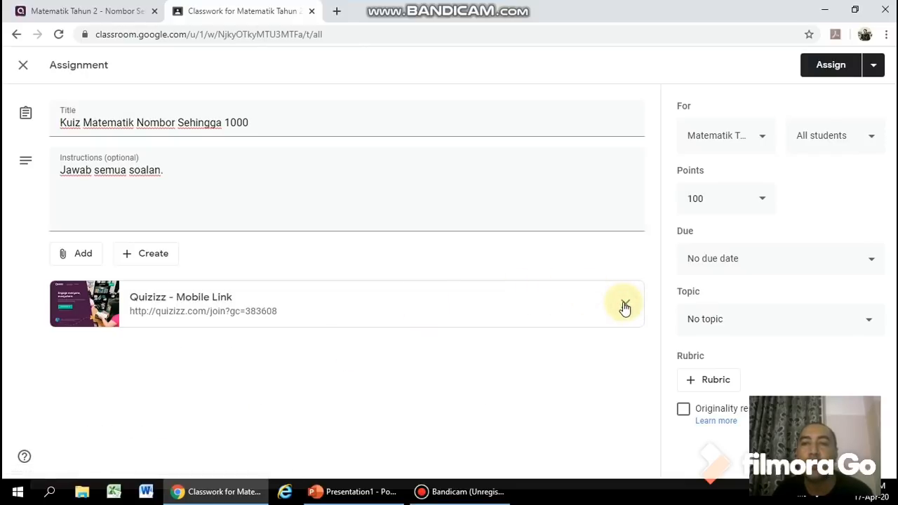
Step: Set the assignment's points to Ungraded and assign it to the class
click(762, 199)
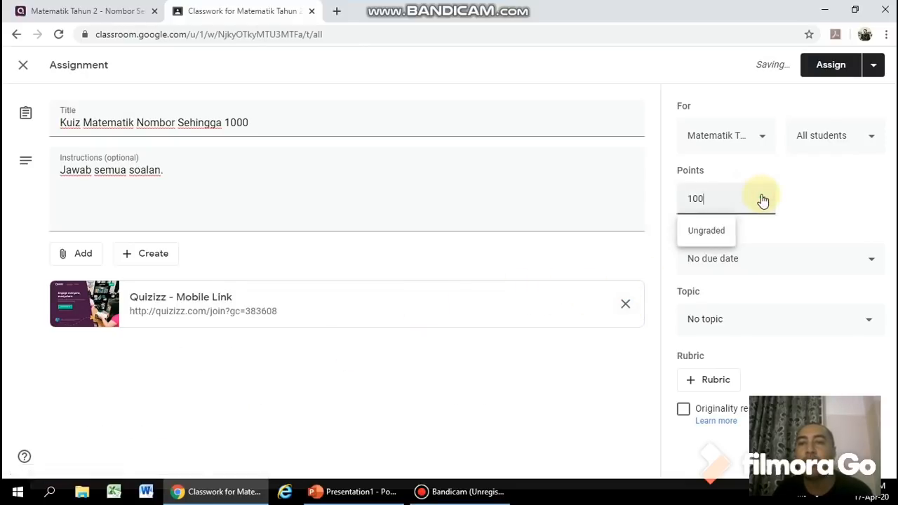
click(708, 234)
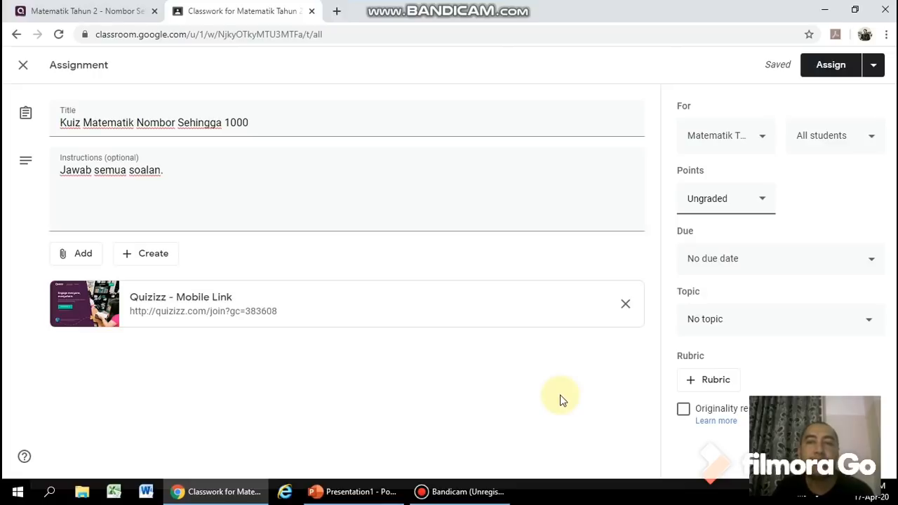
click(840, 73)
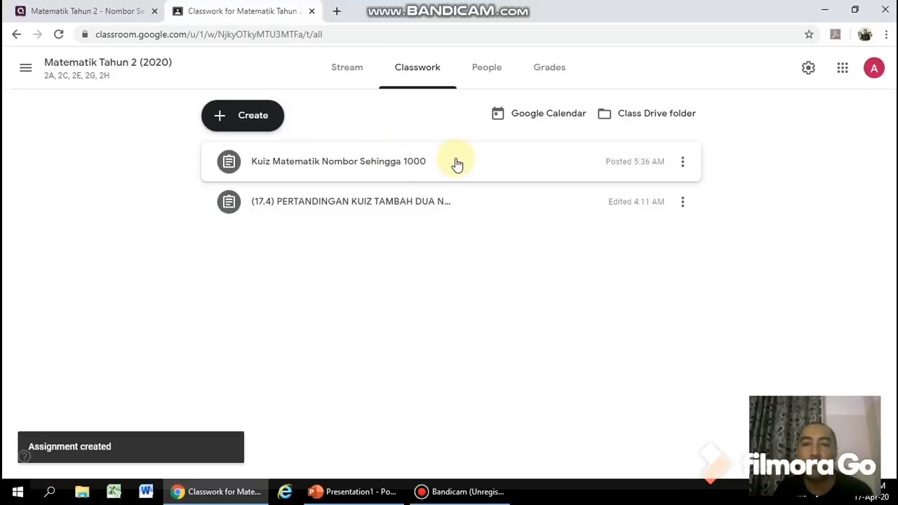
Step: Expand the earlier assignment "(17.4) PERTANDINGAN KUIZ TAMBAH DUA N..." in the classwork list to view its instructions and Quizizz link
click(349, 211)
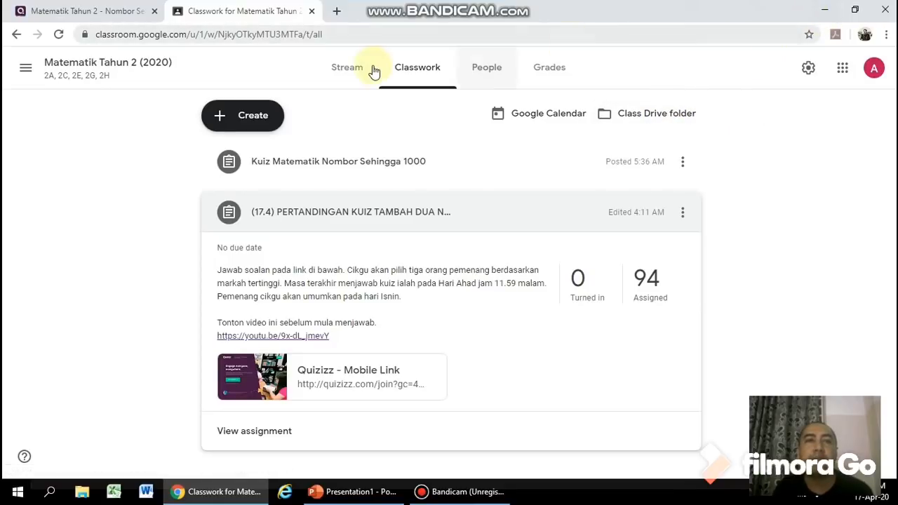
Step: Switch to Quizizz and examine the player results in the report for "Matematik Tahun 2 - Tambah dua nombor" started an hour ago
click(100, 13)
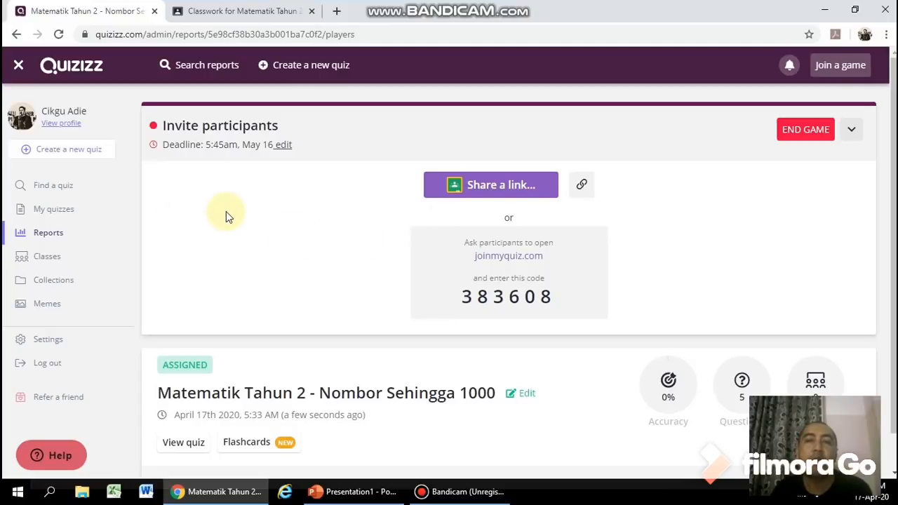
click(50, 235)
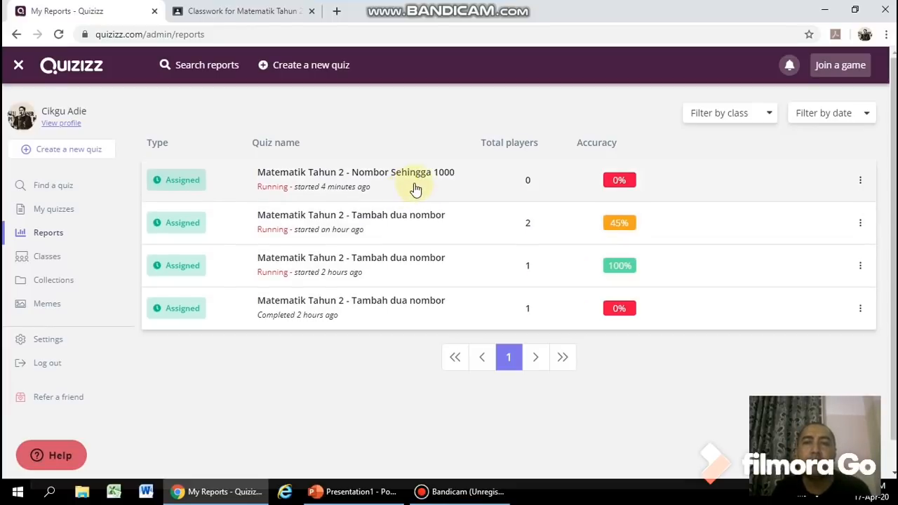
click(383, 218)
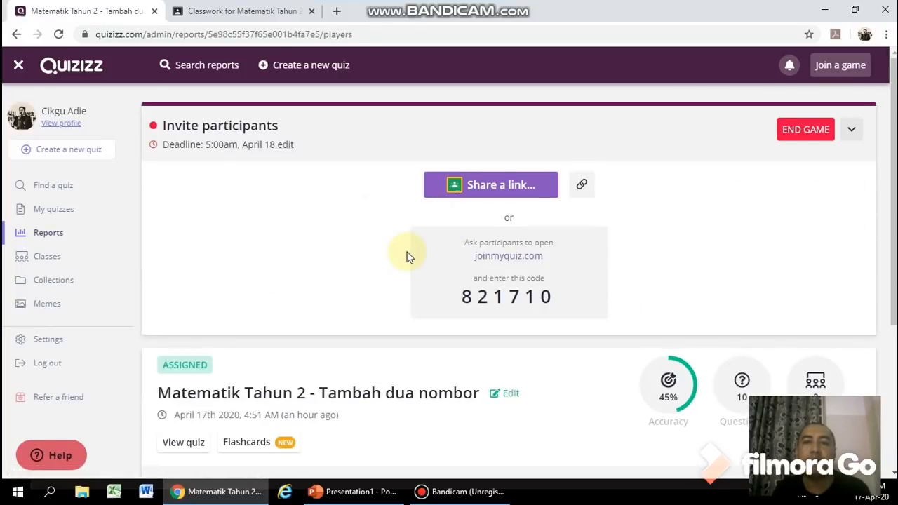
scroll(404, 246, down, 2)
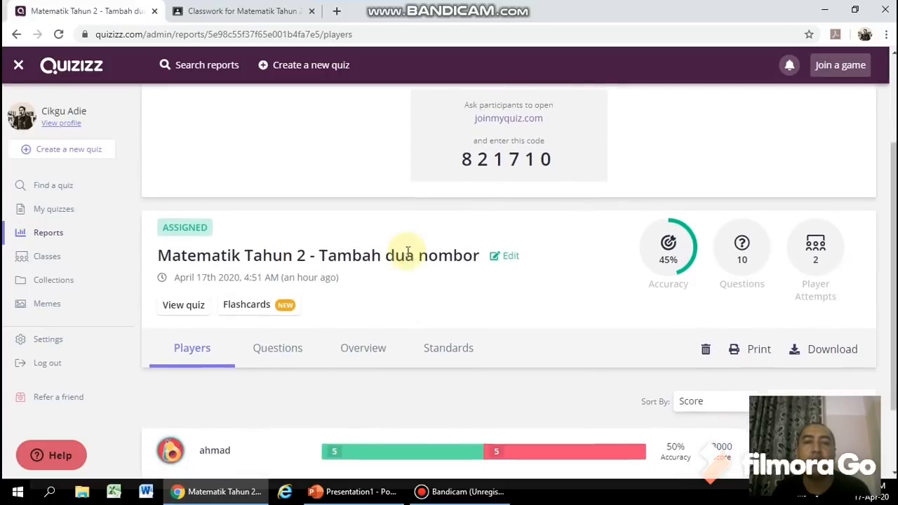
scroll(405, 249, down, 2)
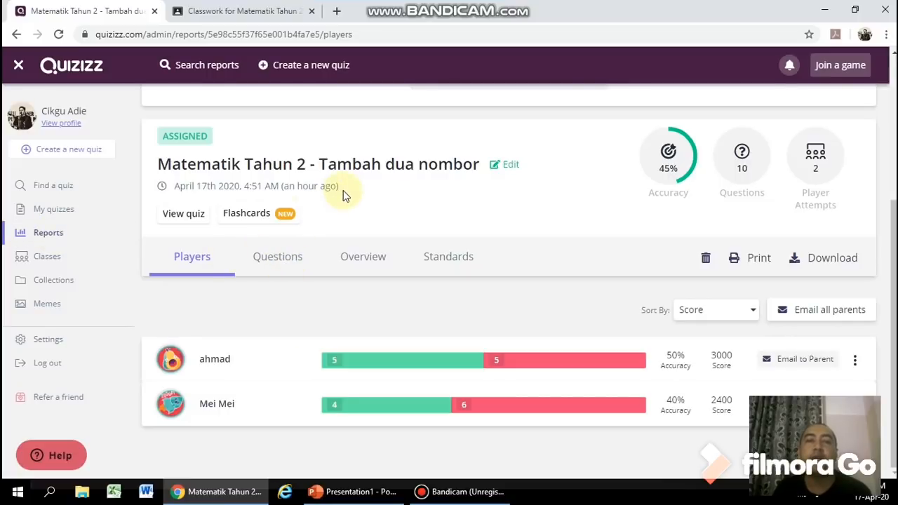
click(828, 14)
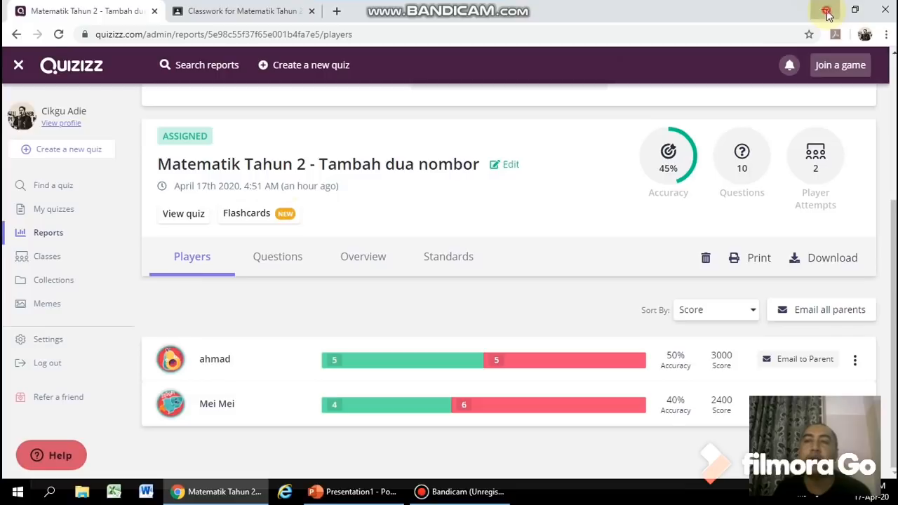